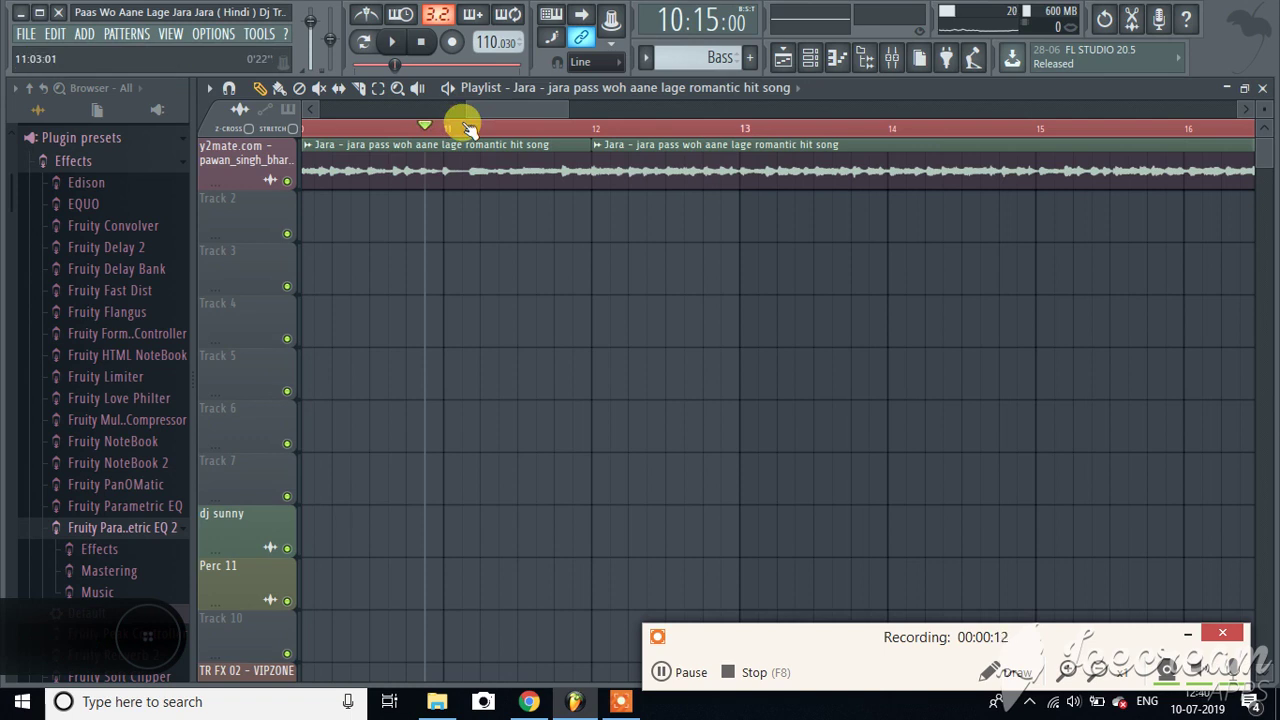
# Play the vocal track from about bar 11 to the start of bar 12 and pause it
pyautogui.click(392, 42)
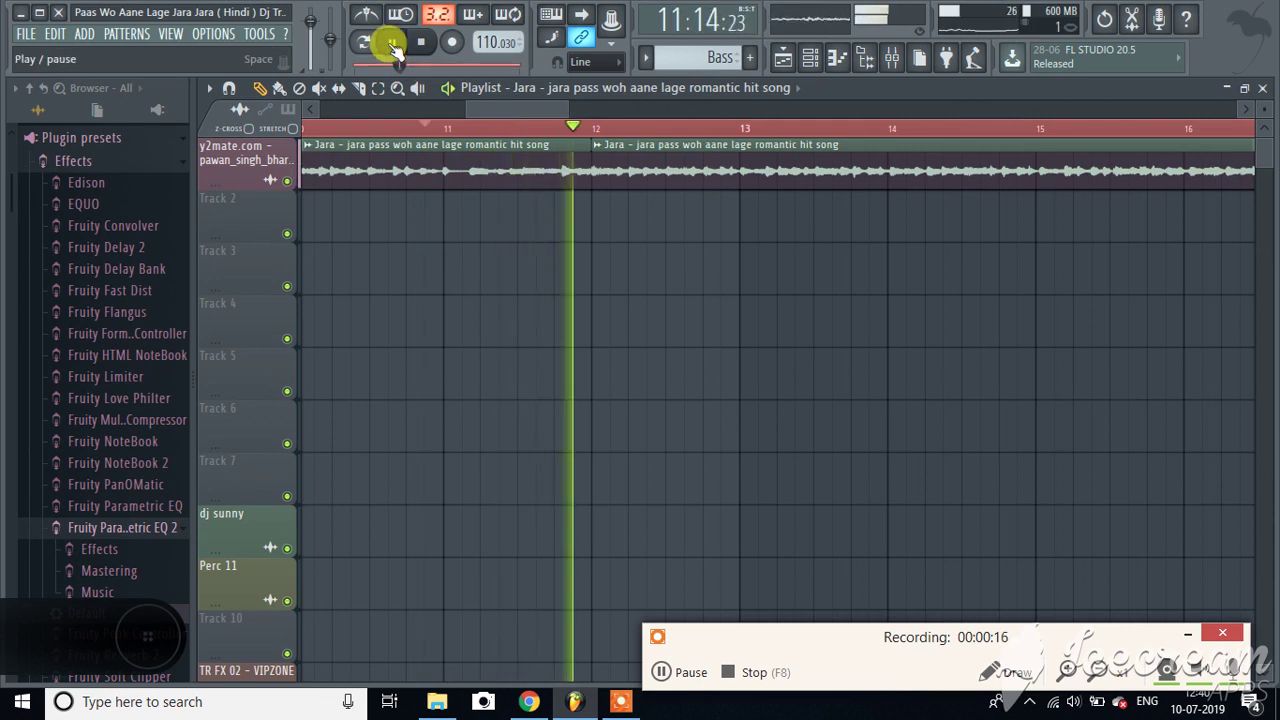
pyautogui.click(395, 45)
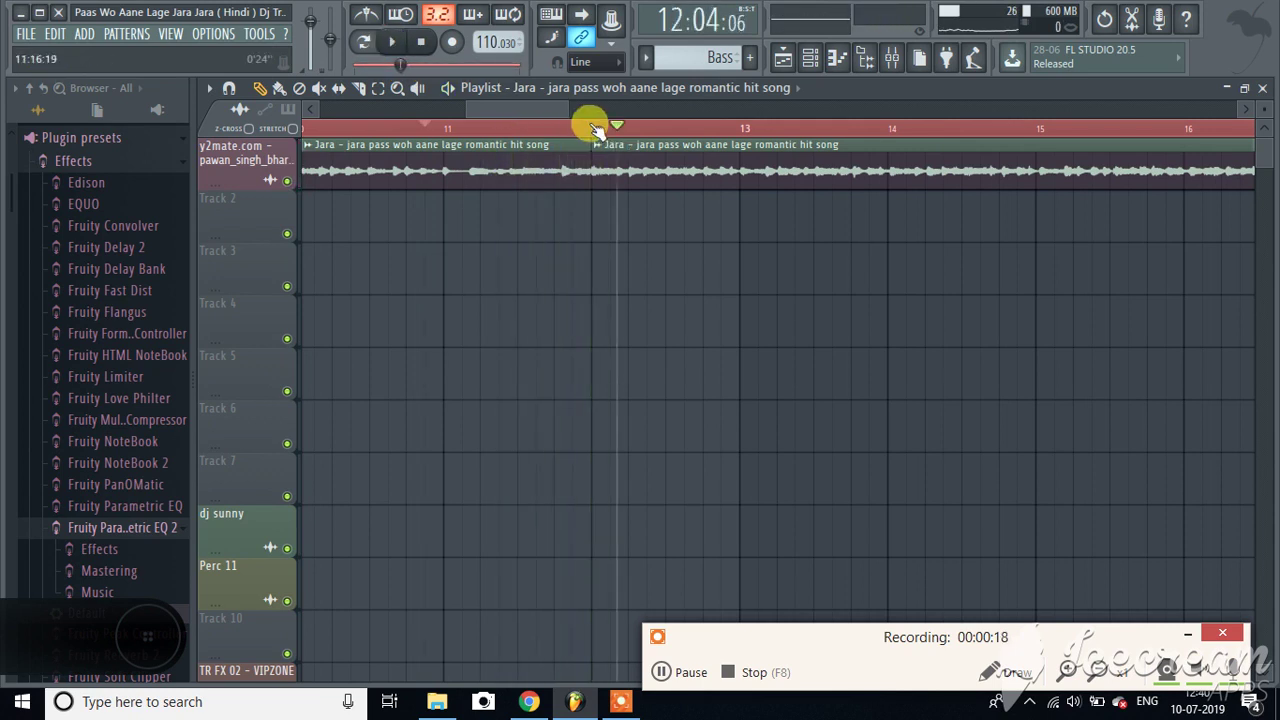
pyautogui.scroll(1, 594, 128)
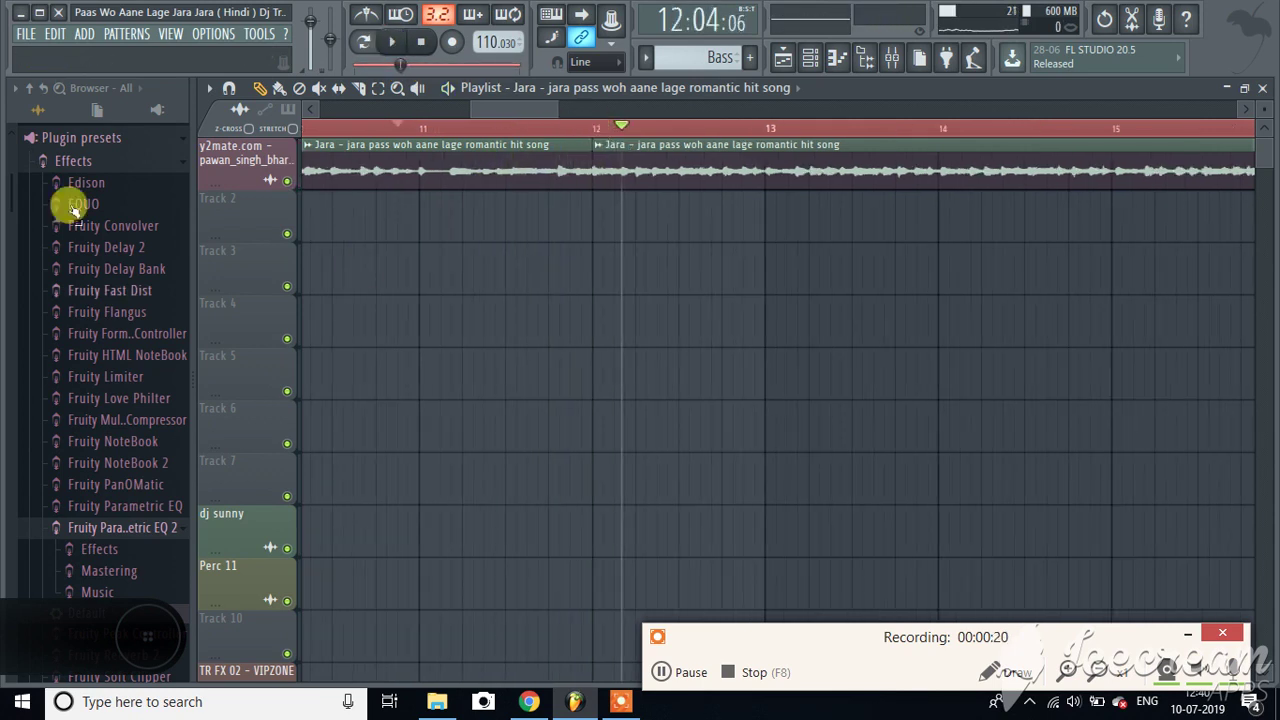
# Open the Kick Hard Music All sample folder inside !! Dj Pack !! > DJ JYOTI BUXAR JILA AAL PACKS
pyautogui.click(33, 97)
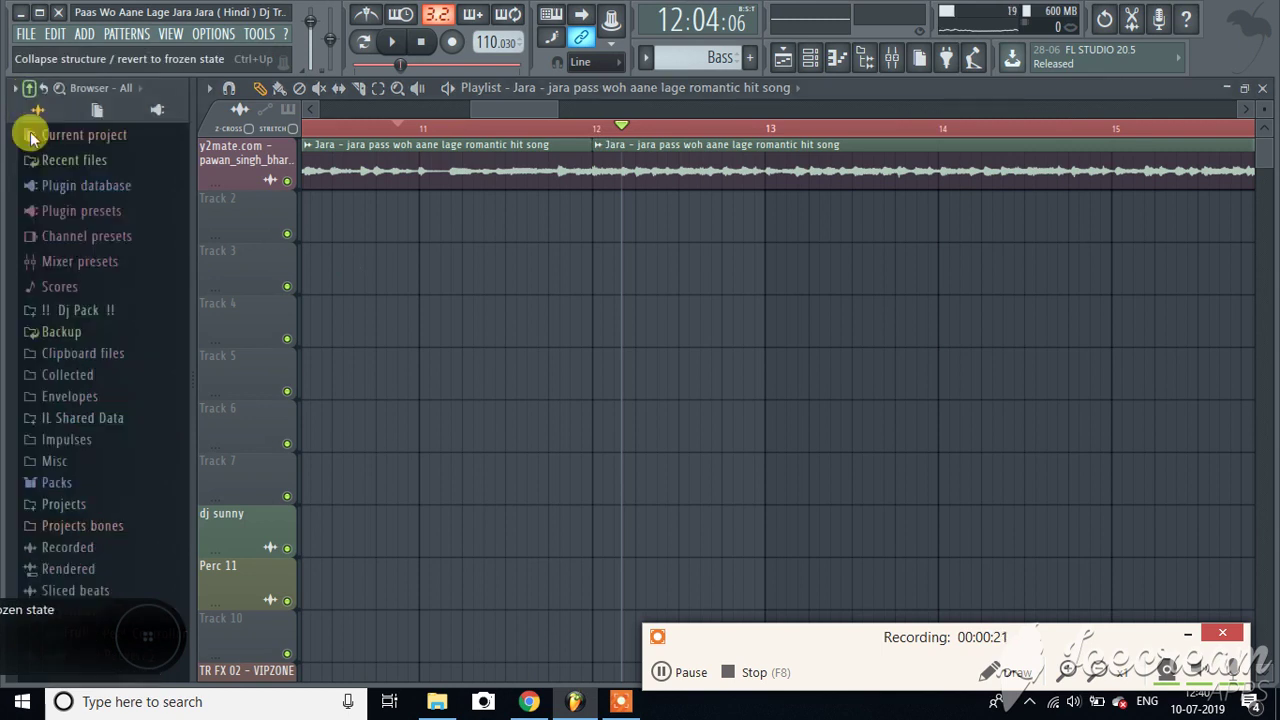
pyautogui.click(86, 310)
pyautogui.scroll(-4, 114, 534)
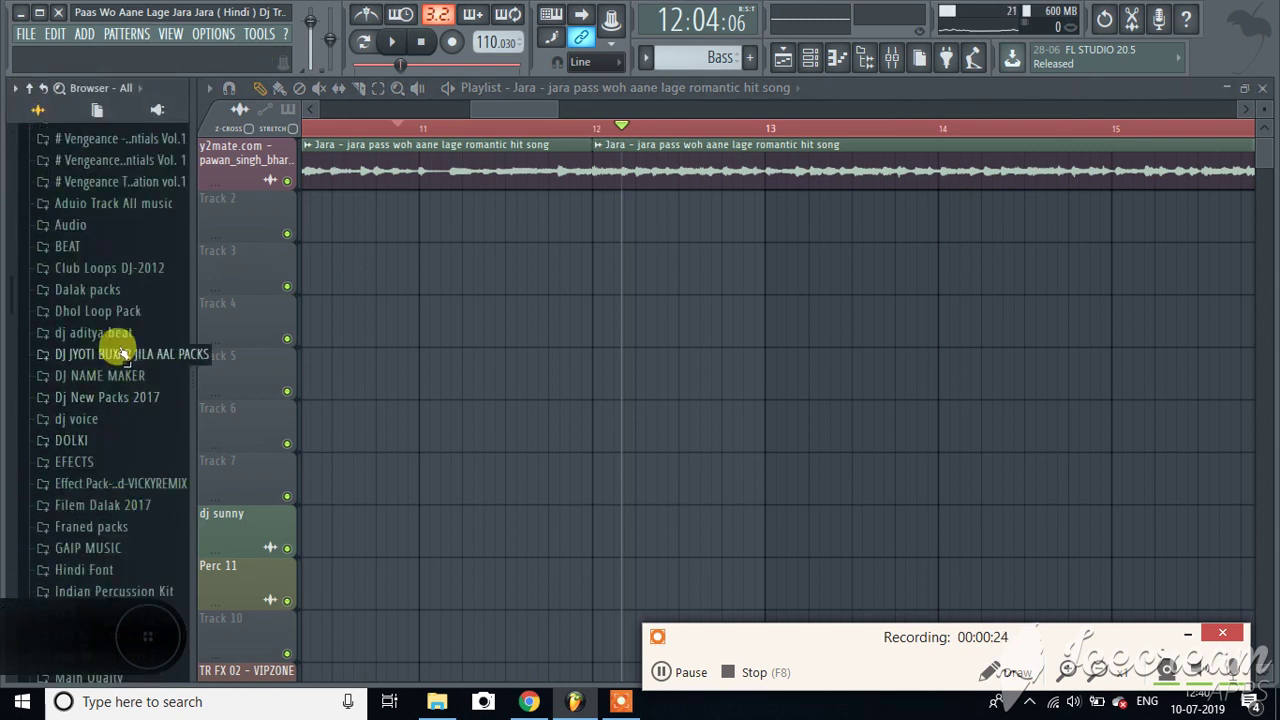
pyautogui.click(128, 358)
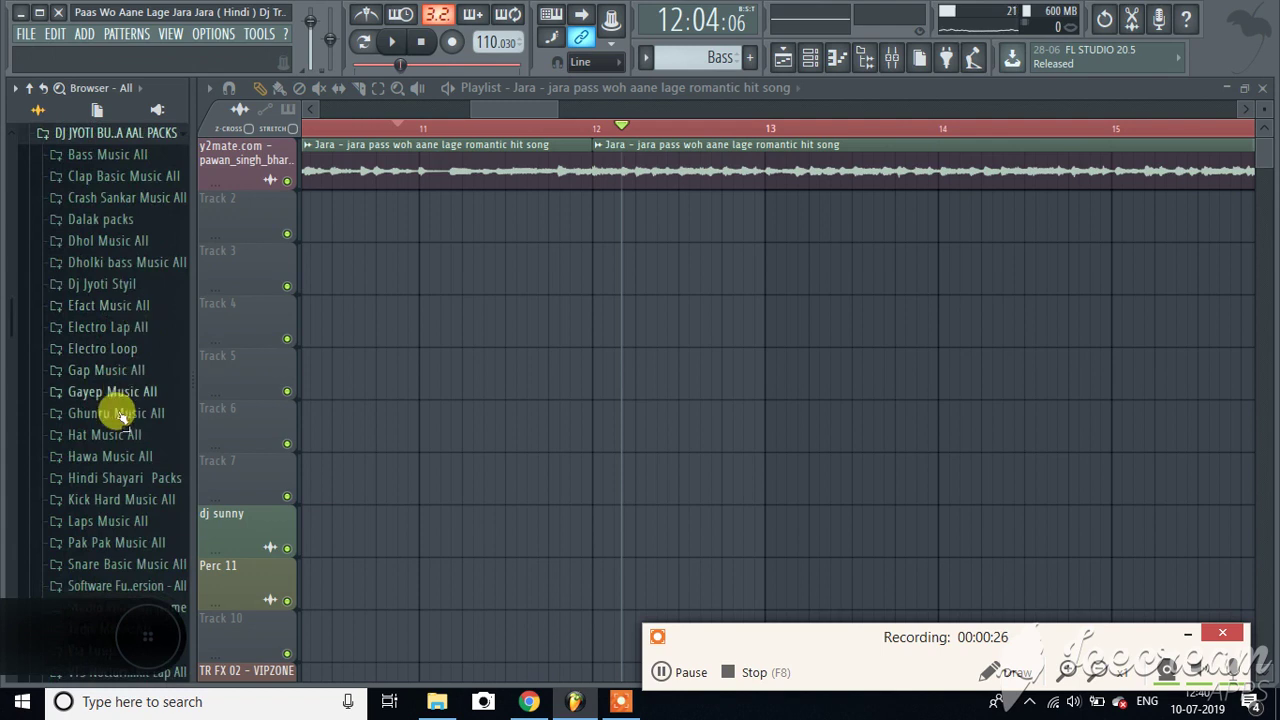
pyautogui.click(109, 497)
pyautogui.click(115, 437)
pyautogui.scroll(-2, 118, 438)
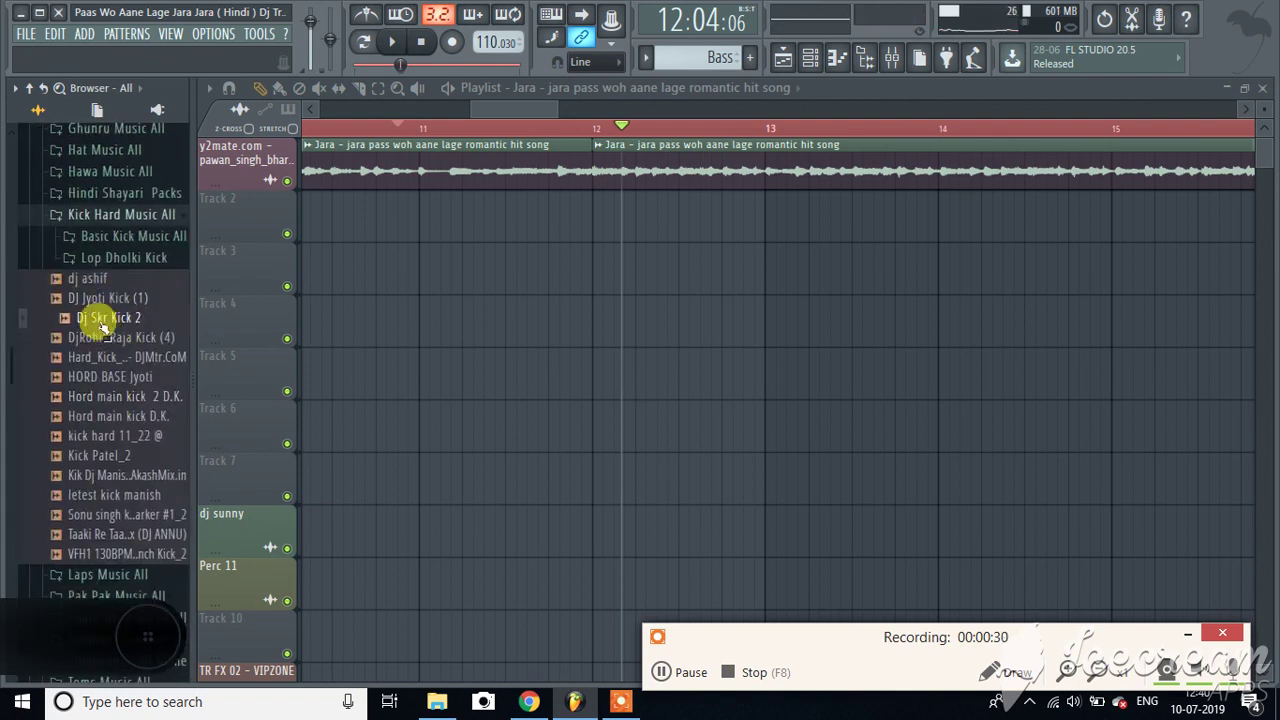
# Place four Dj Skr Kick 2 clips on Track 2, one on each beat of bar 12, and switch to the Paint tool
pyautogui.moveTo(102, 318); pyautogui.dragTo(599, 220)
pyautogui.click(650, 218)
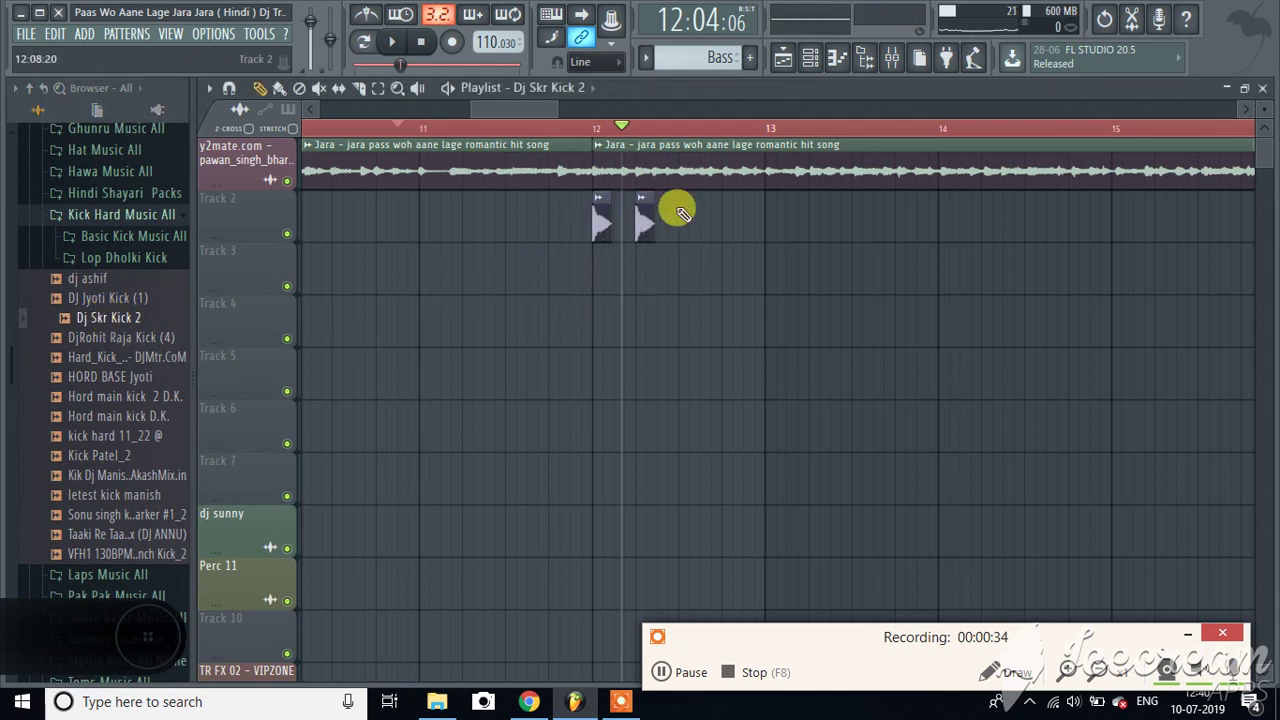
pyautogui.click(693, 218)
pyautogui.click(730, 218)
pyautogui.click(280, 89)
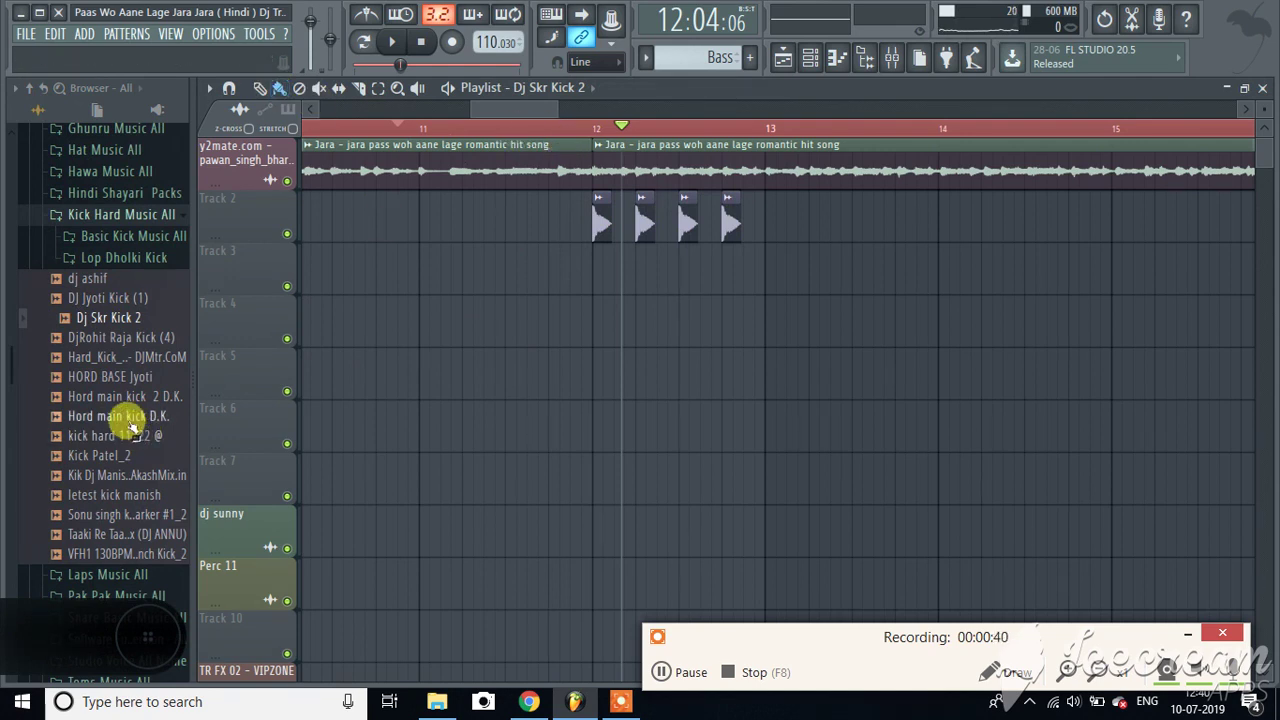
# Play the kick pattern together with the song from 11:15:00 through bar 12
pyautogui.click(585, 125)
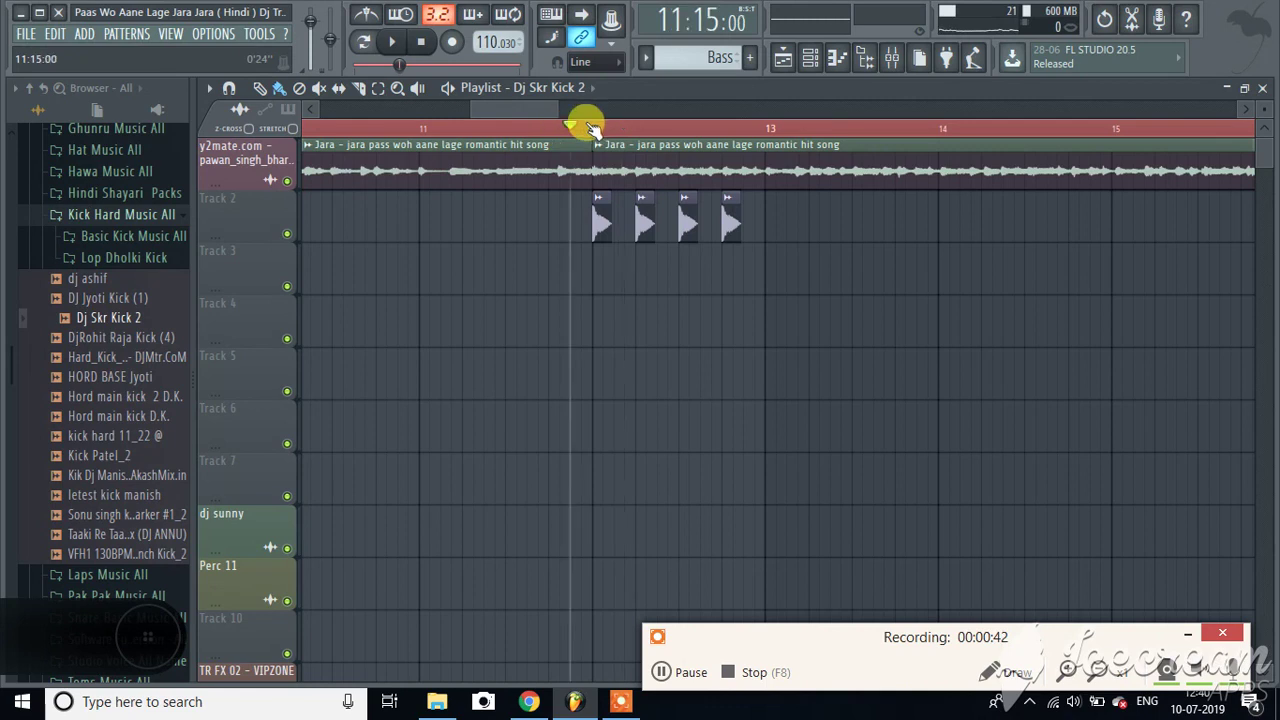
pyautogui.scroll(4, 735, 118)
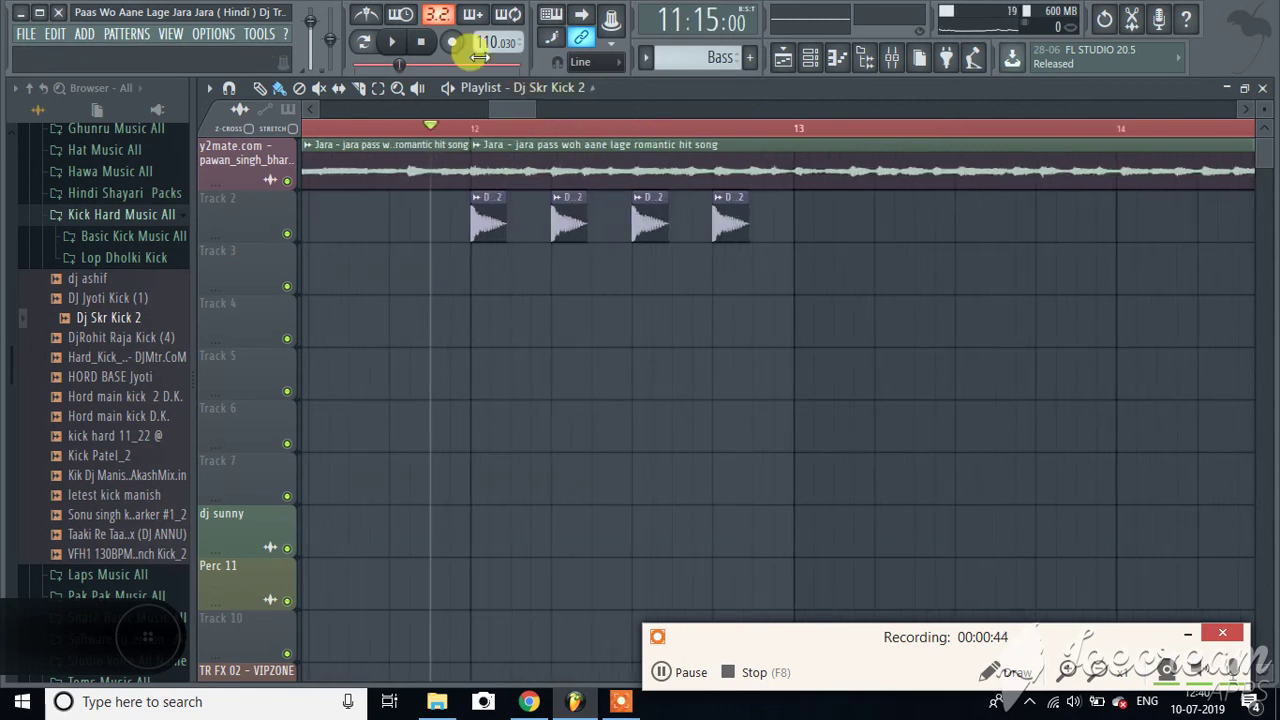
pyautogui.click(397, 50)
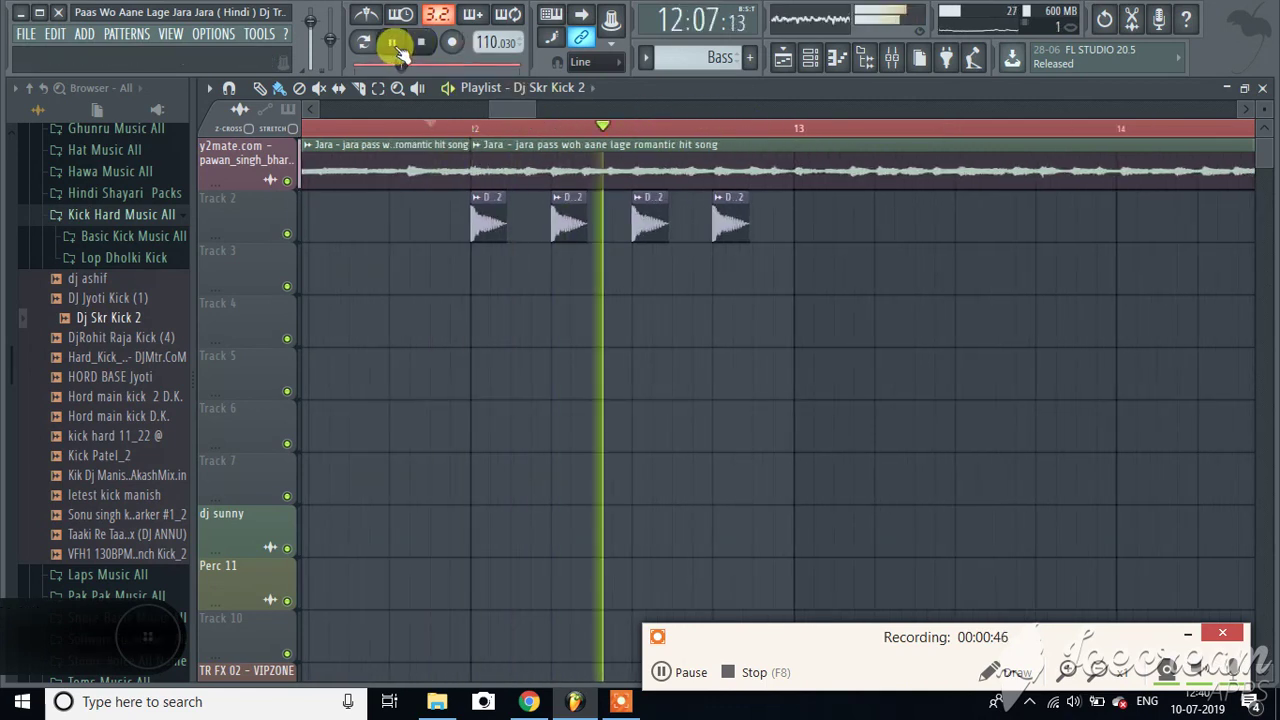
pyautogui.click(395, 44)
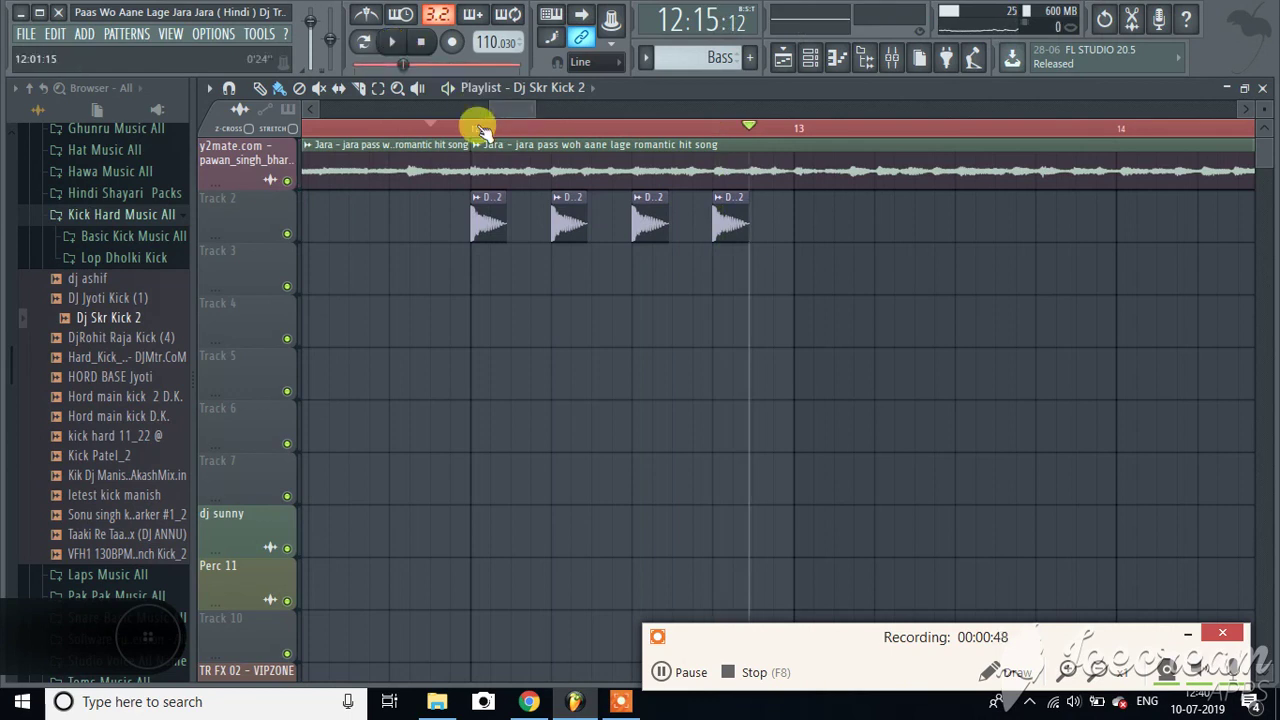
# Add a slight fade-out to the Dj Skr Kick 2 sample, lower its channel volume to 65%, and close its settings
pyautogui.scroll(-2, 480, 130)
pyautogui.doubleClick(466, 222)
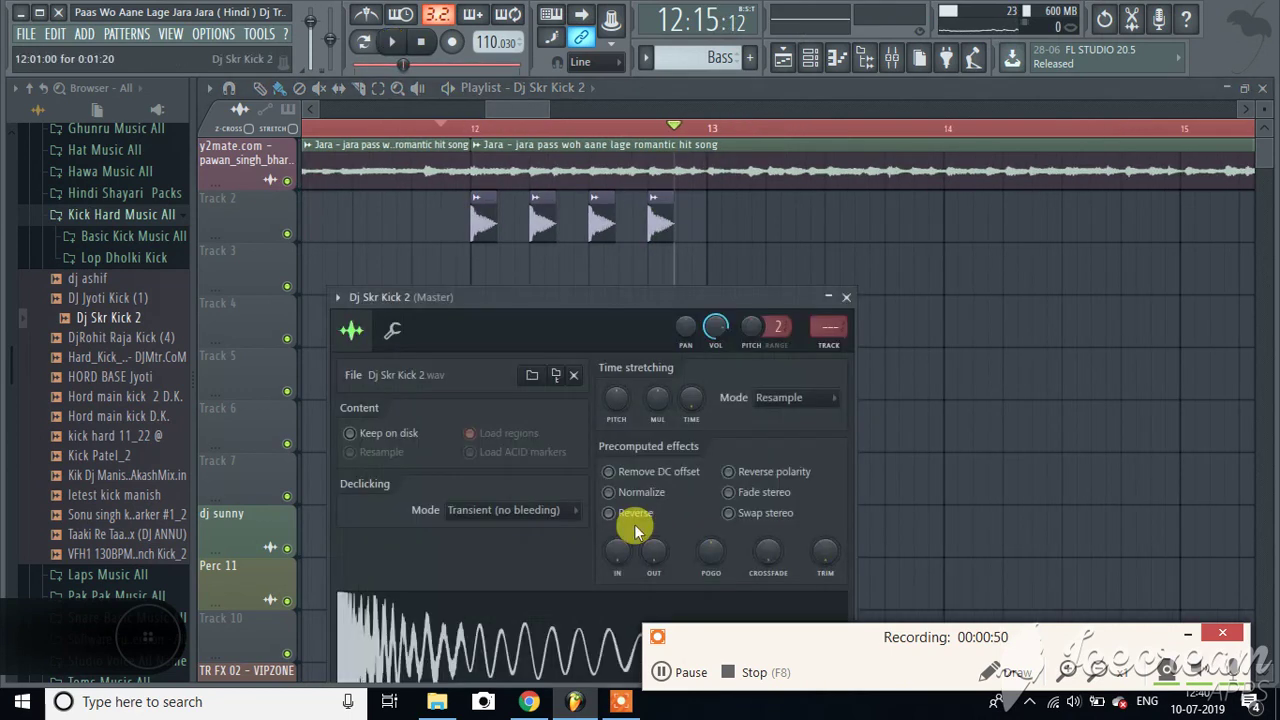
pyautogui.moveTo(653, 552); pyautogui.dragTo(651, 563)
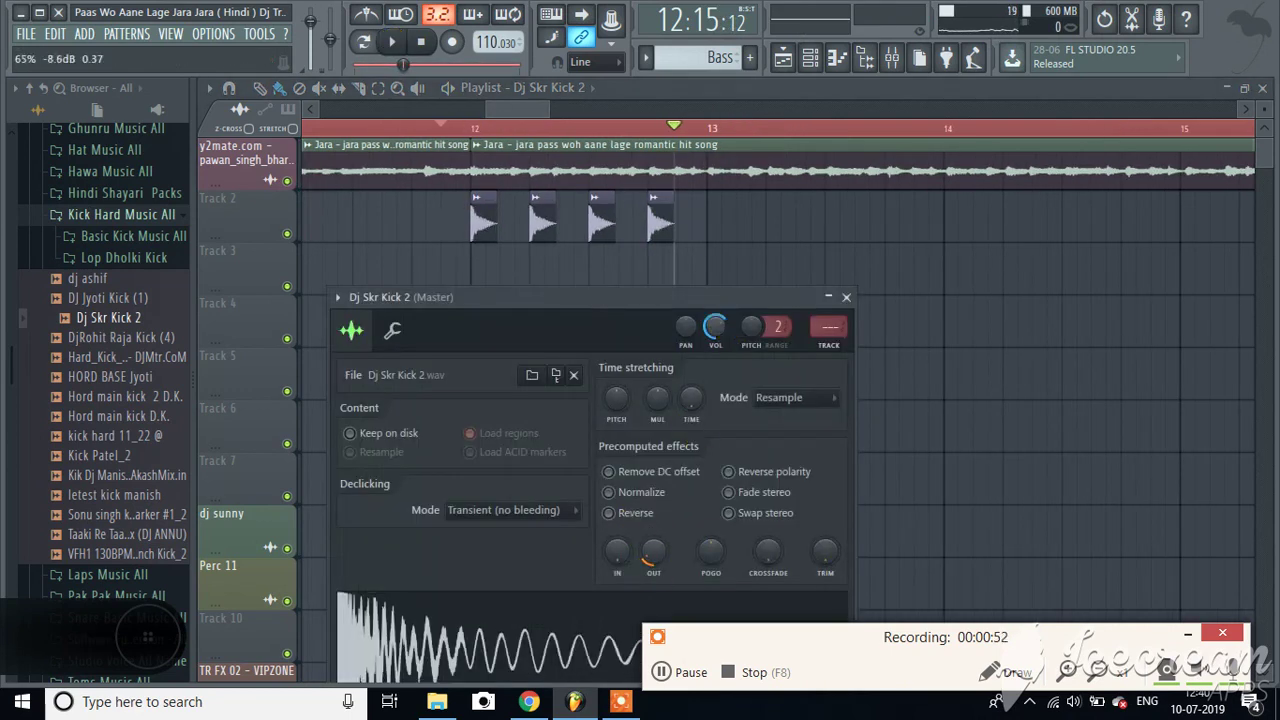
pyautogui.rightClick(699, 232)
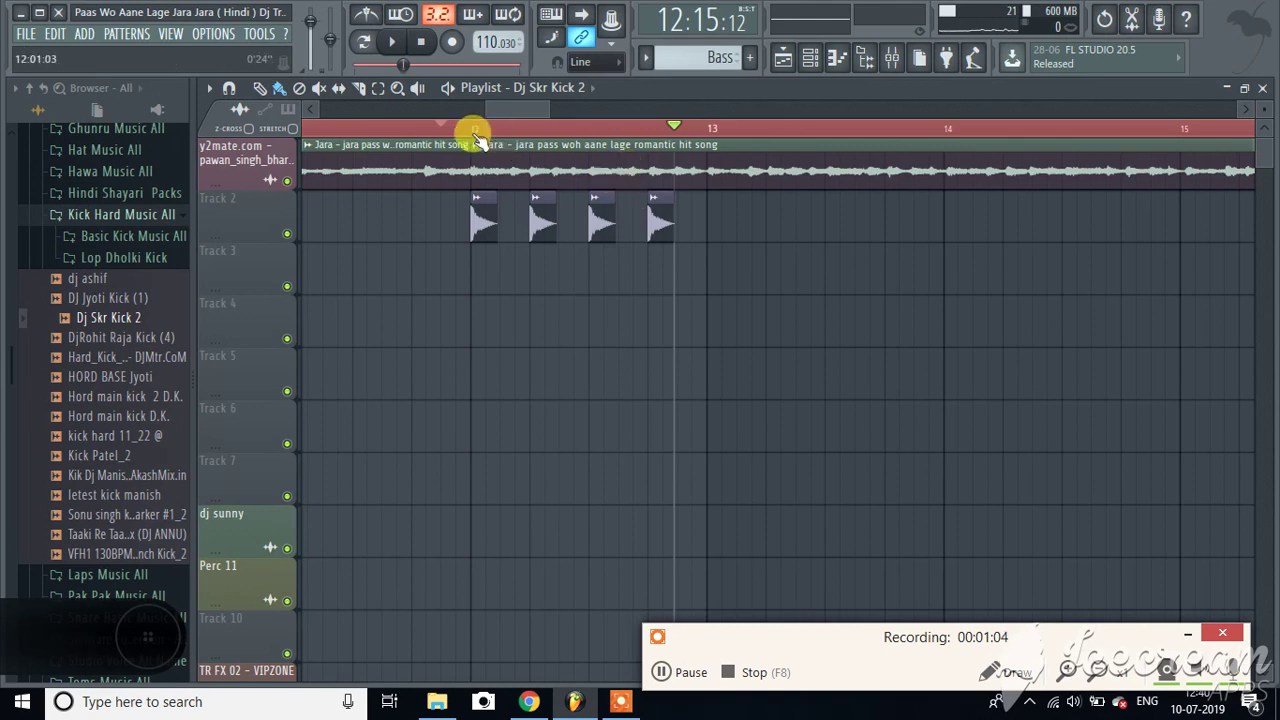
# Play bar 12 from 12:01:00 to audition the adjusted kick with the song
pyautogui.scroll(2, 508, 137)
pyautogui.scroll(2, 508, 137)
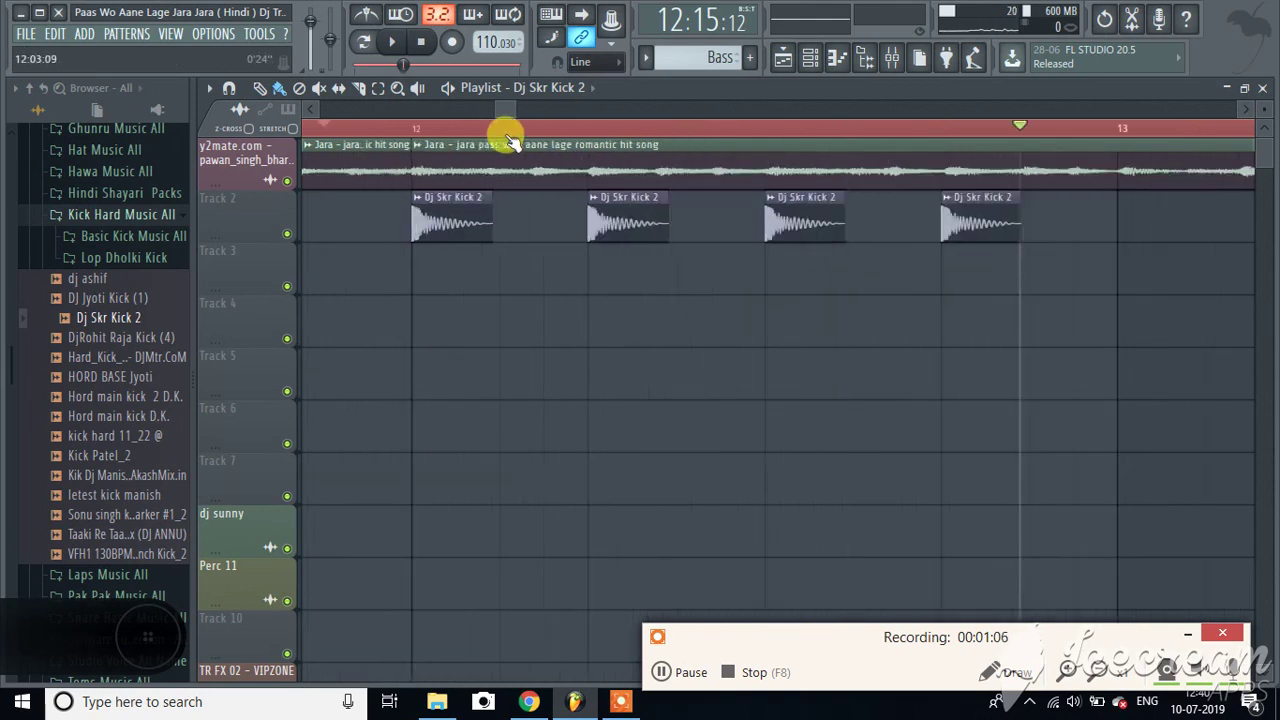
pyautogui.click(411, 128)
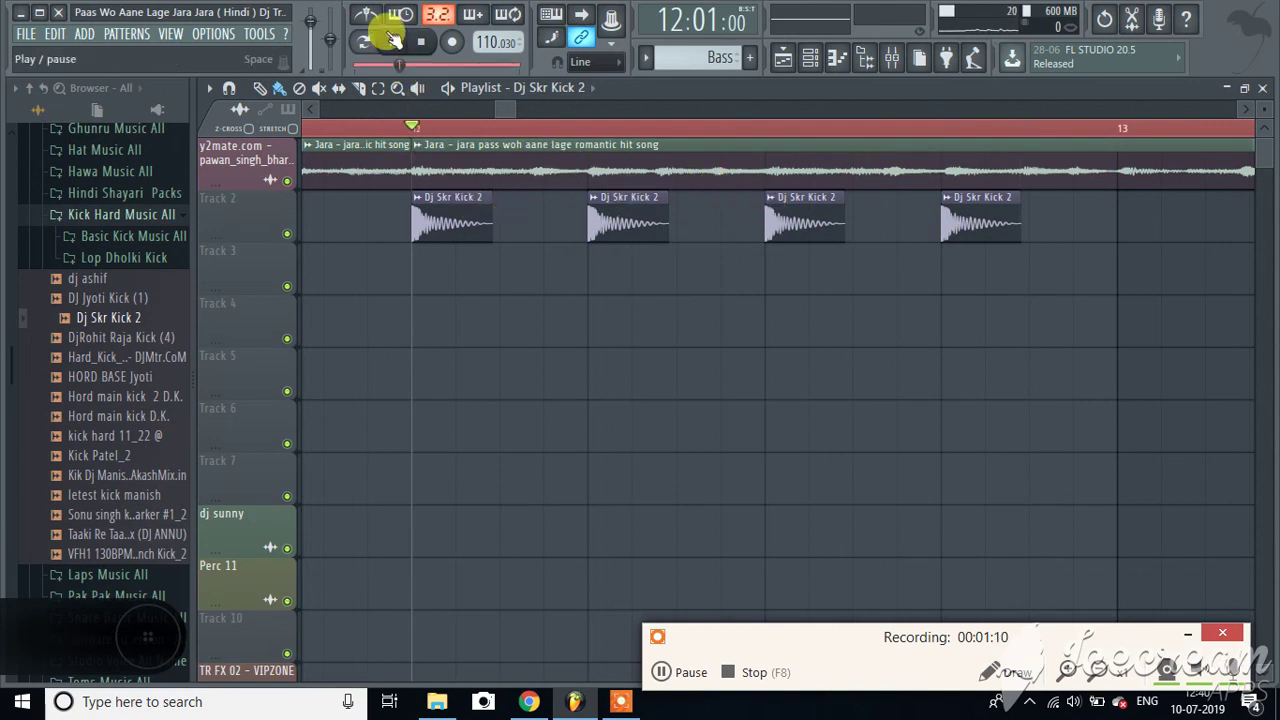
pyautogui.click(397, 47)
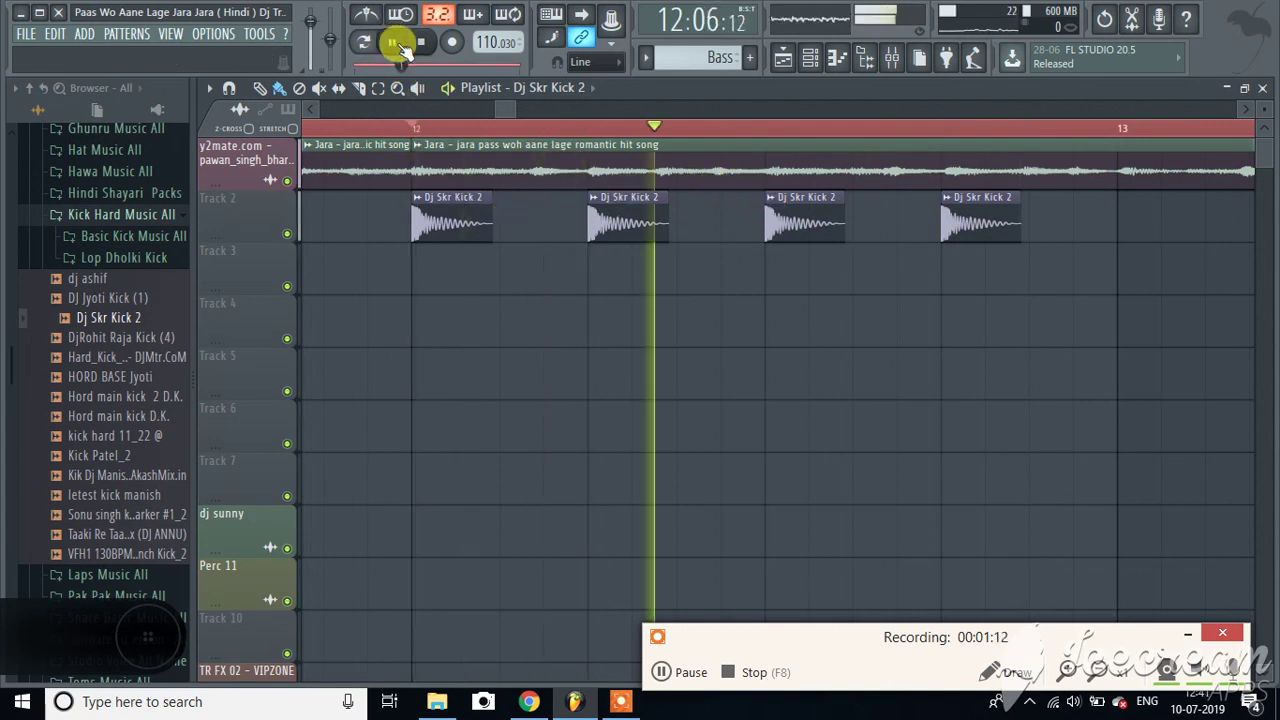
pyautogui.click(398, 47)
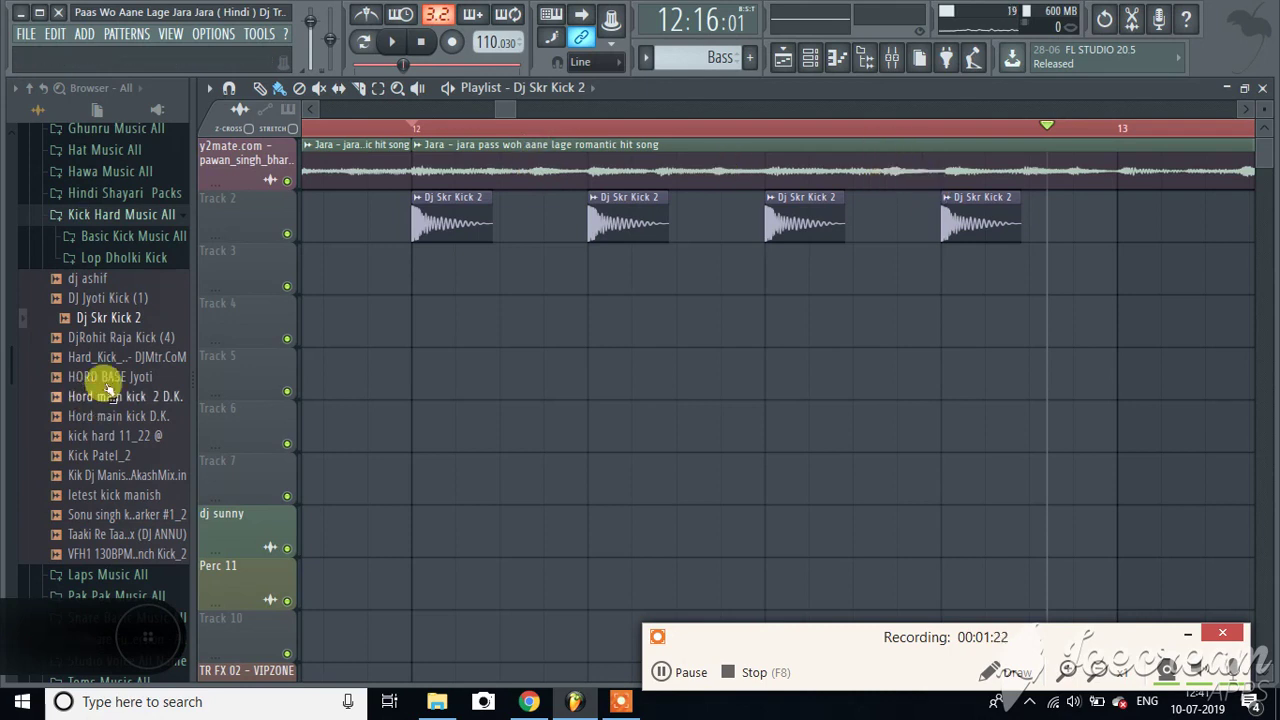
# Place the DHOLAK-125 CT sample from the 2016 Mix Data folder on Track 3 between the first and second kicks
pyautogui.scroll(10, 107, 388)
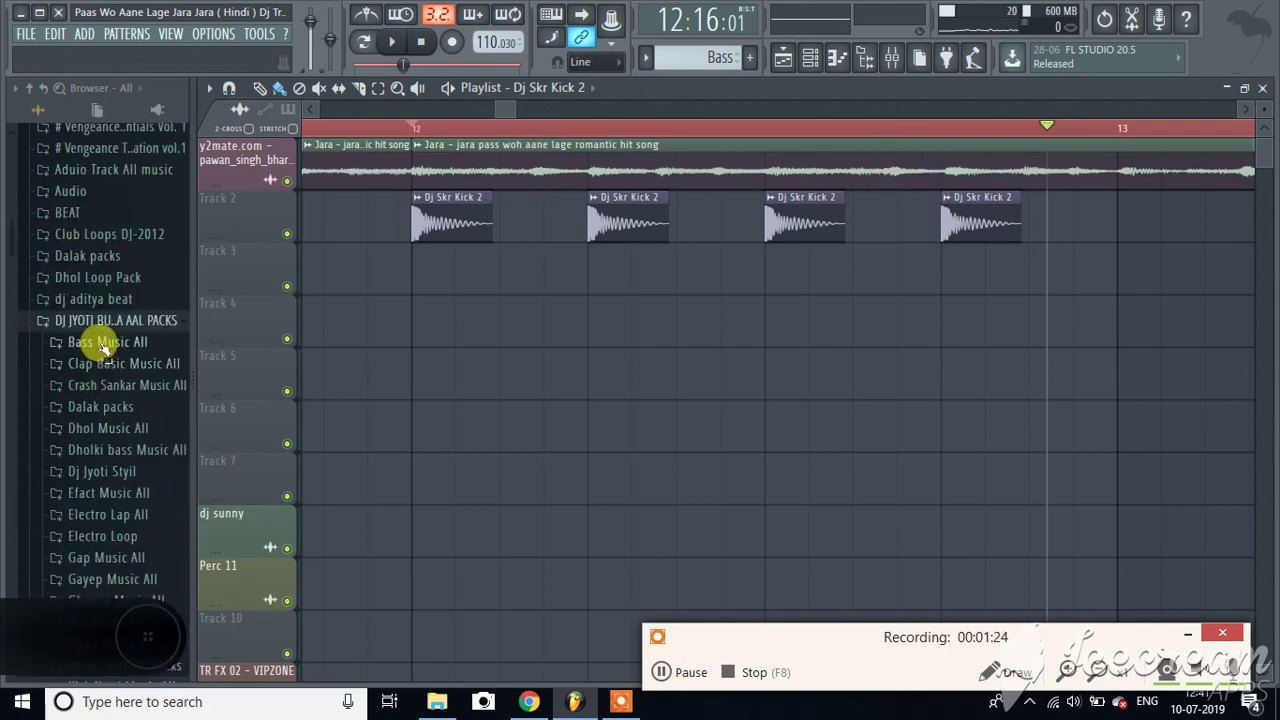
pyautogui.scroll(8, 103, 347)
pyautogui.click(98, 353)
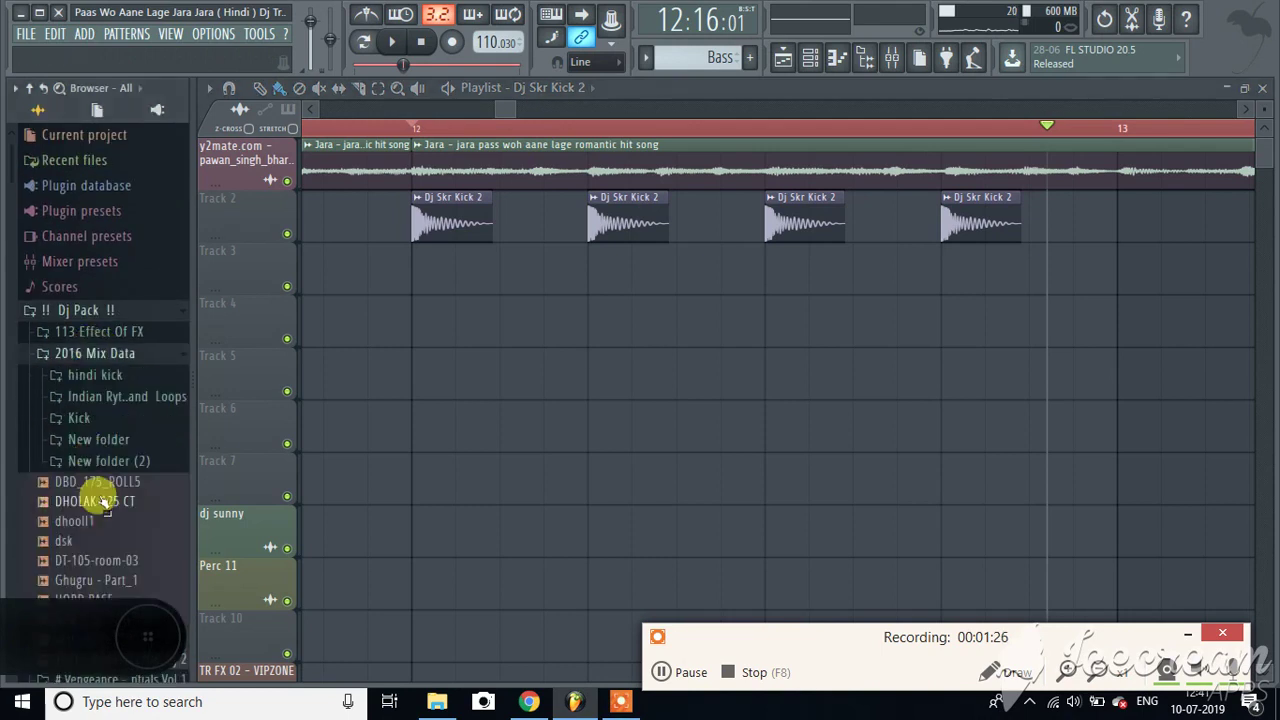
pyautogui.scroll(-3, 103, 503)
pyautogui.moveTo(100, 383); pyautogui.dragTo(530, 276)
# Nudge the DHOLAK-125 CT clip on Track 3 slightly earlier, off the grid line before the second kick
pyautogui.scroll(2, 536, 130)
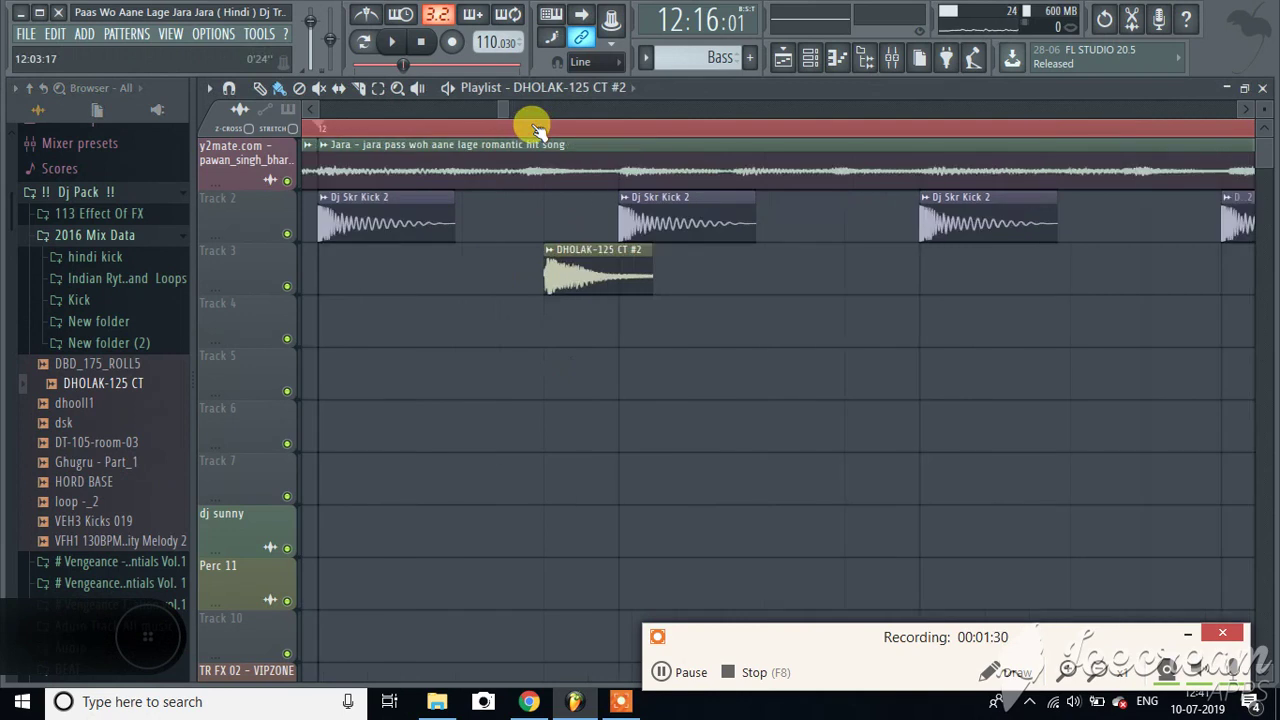
pyautogui.scroll(3, 536, 130)
pyautogui.moveTo(566, 260); pyautogui.dragTo(505, 265)
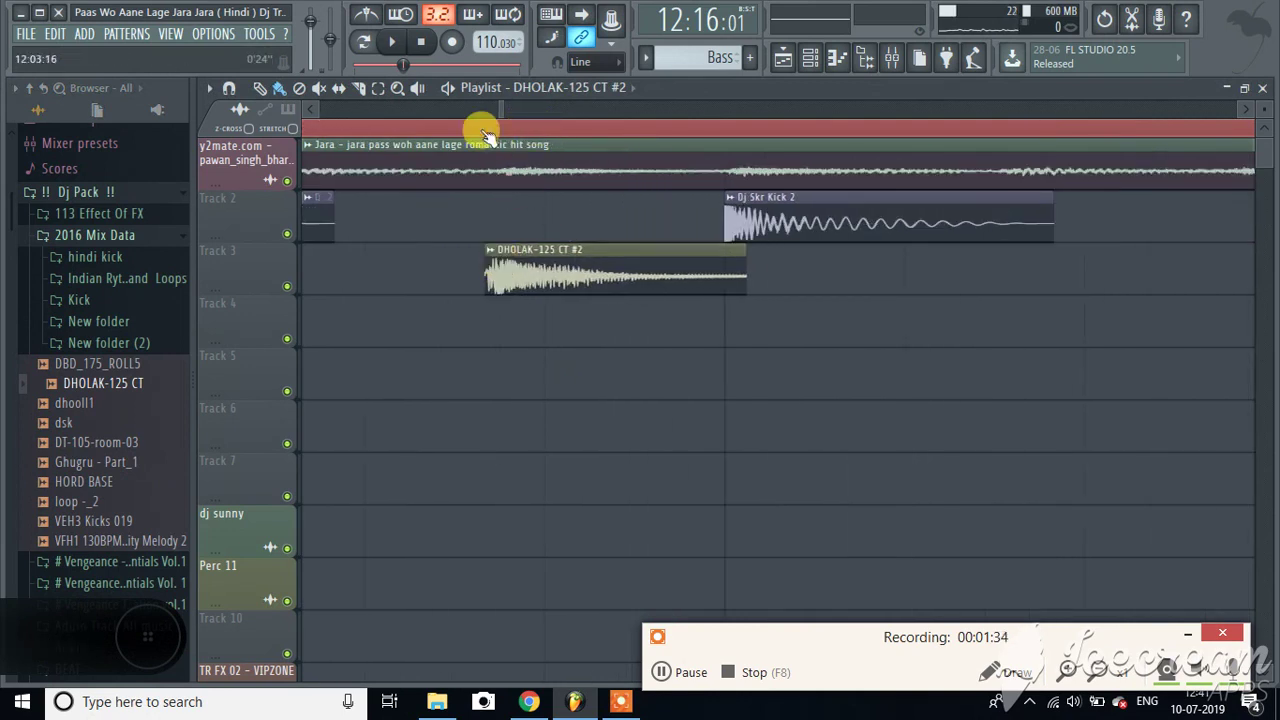
# Add a second DHOLAK-125 CT clip on Track 3, just before the fourth kick of bar 12
pyautogui.scroll(-5, 483, 133)
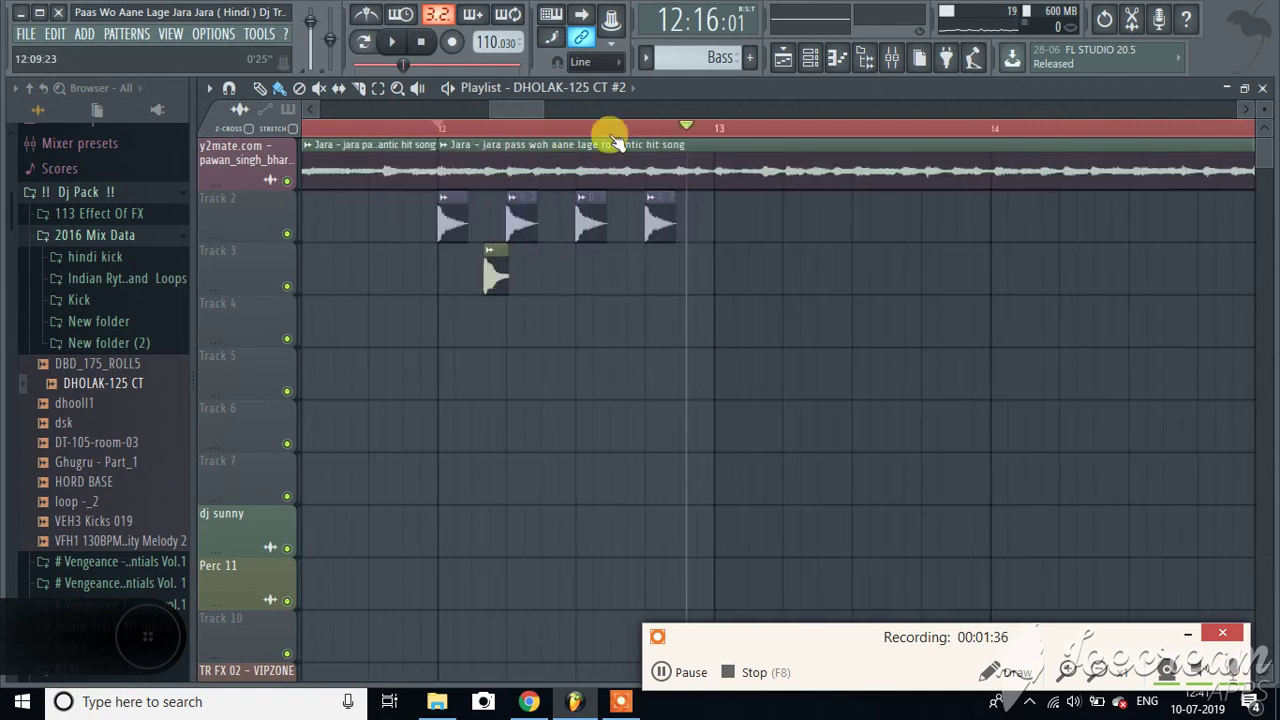
pyautogui.scroll(5, 620, 135)
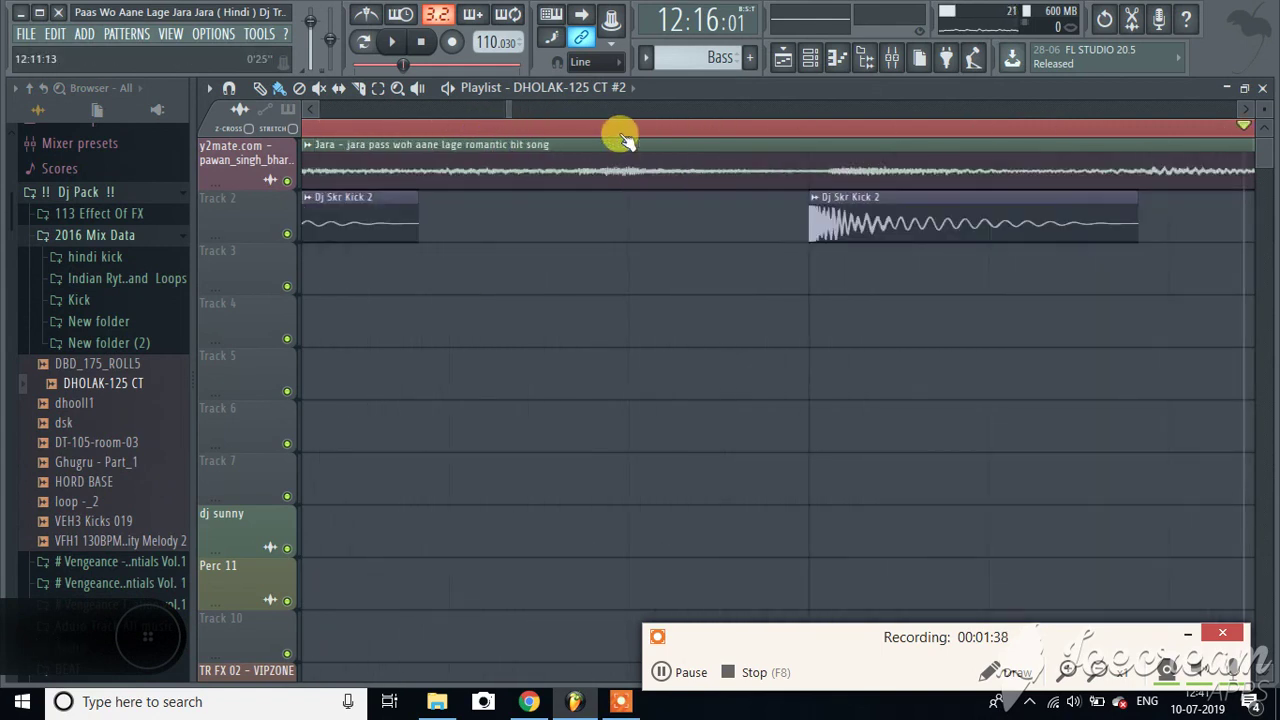
pyautogui.click(584, 310)
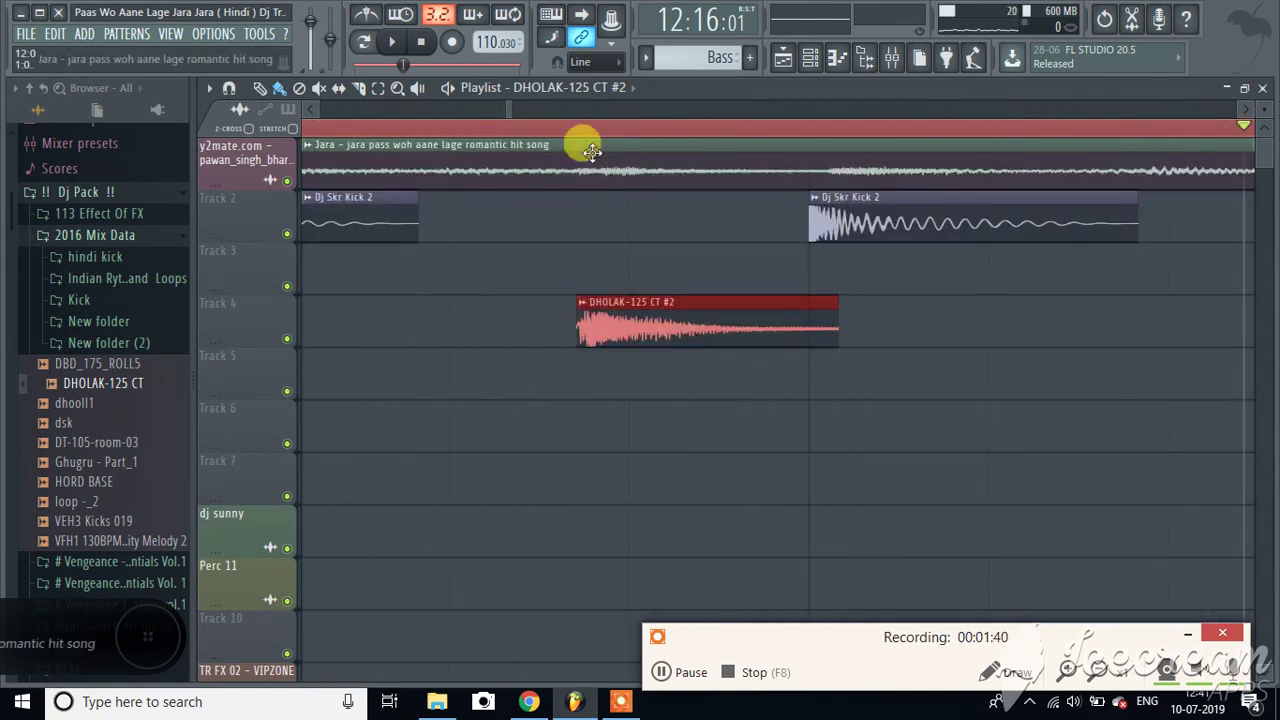
pyautogui.scroll(-5, 585, 132)
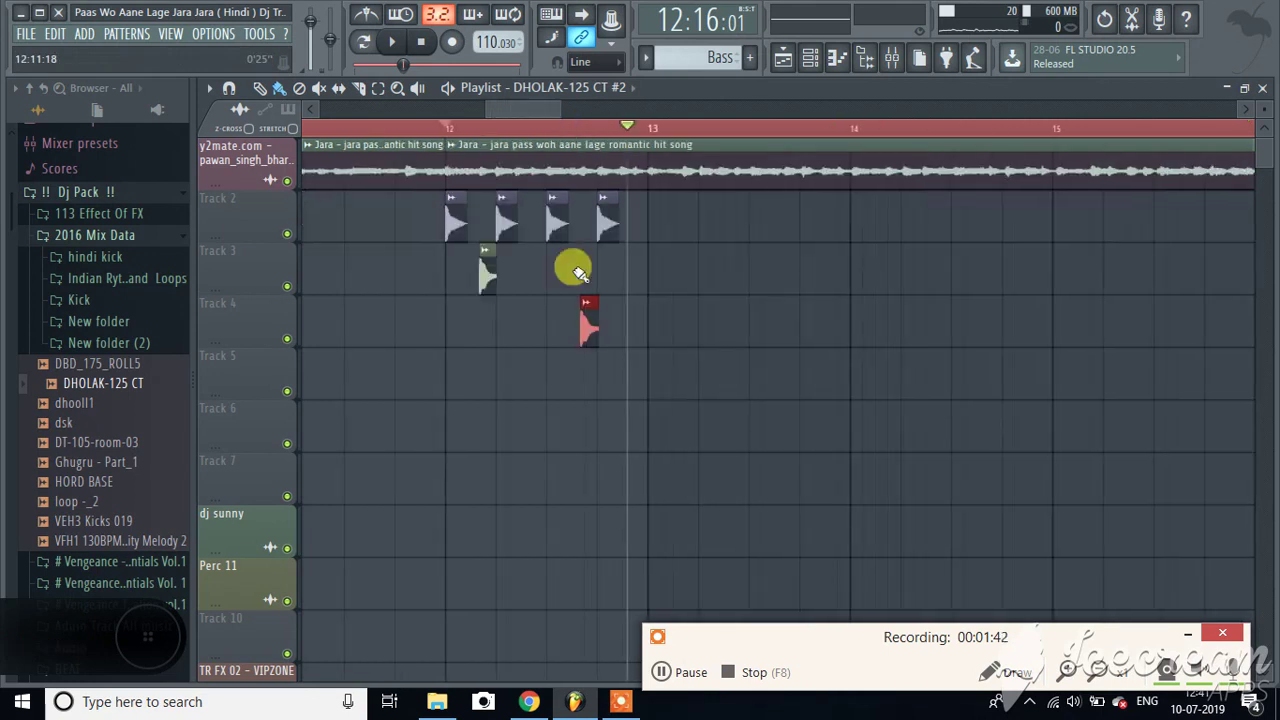
pyautogui.moveTo(582, 312); pyautogui.dragTo(585, 257)
# Play the combined kick and dholak pattern with the song from 11:15:00 through bar 12
pyautogui.click(418, 128)
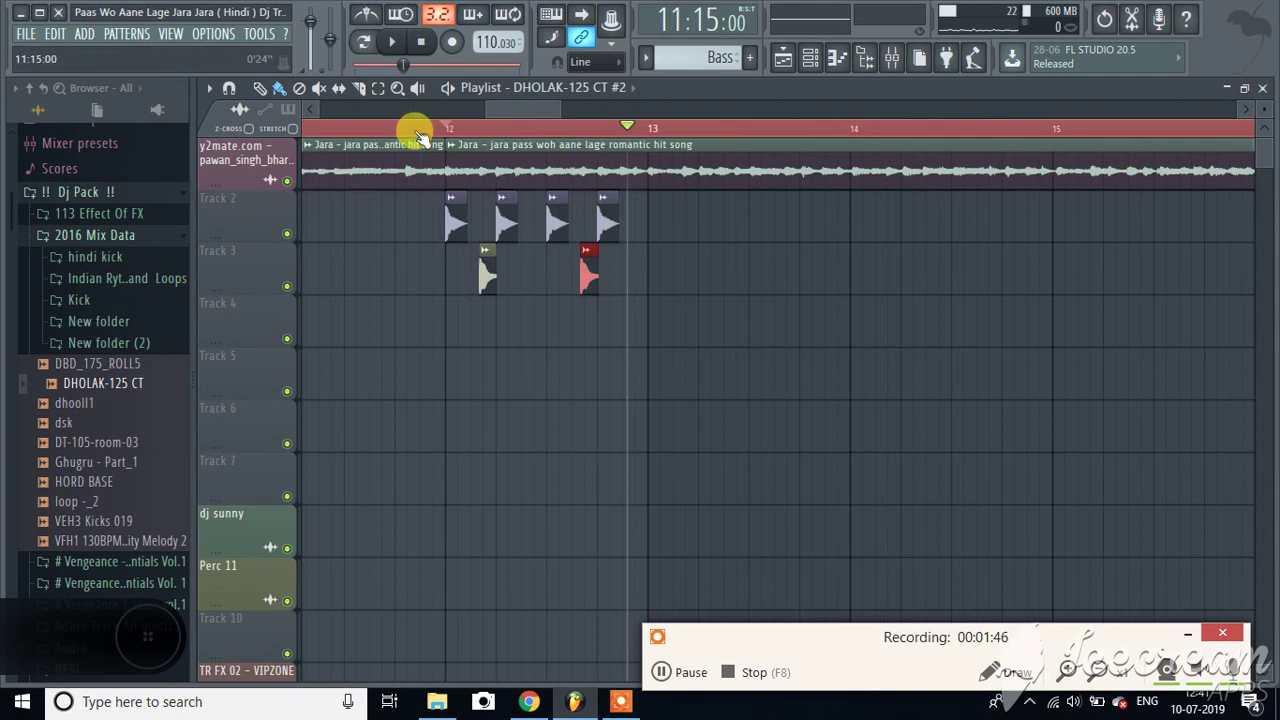
pyautogui.click(393, 42)
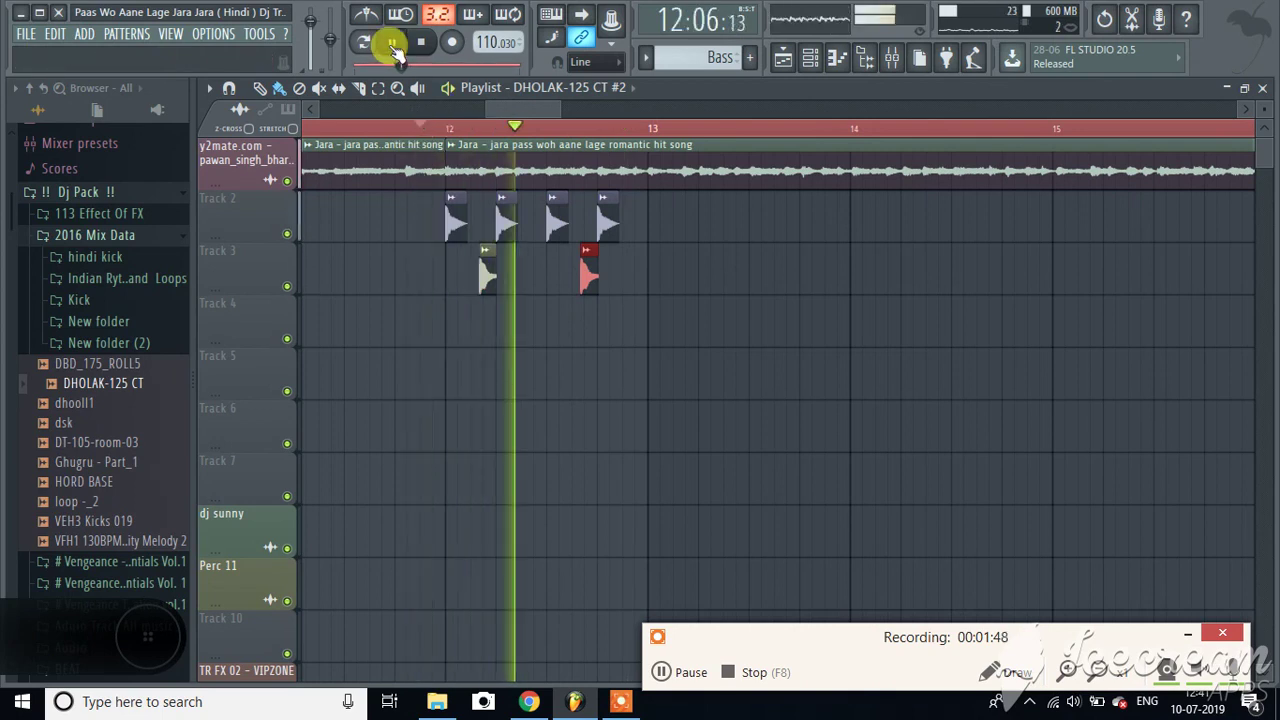
pyautogui.click(393, 42)
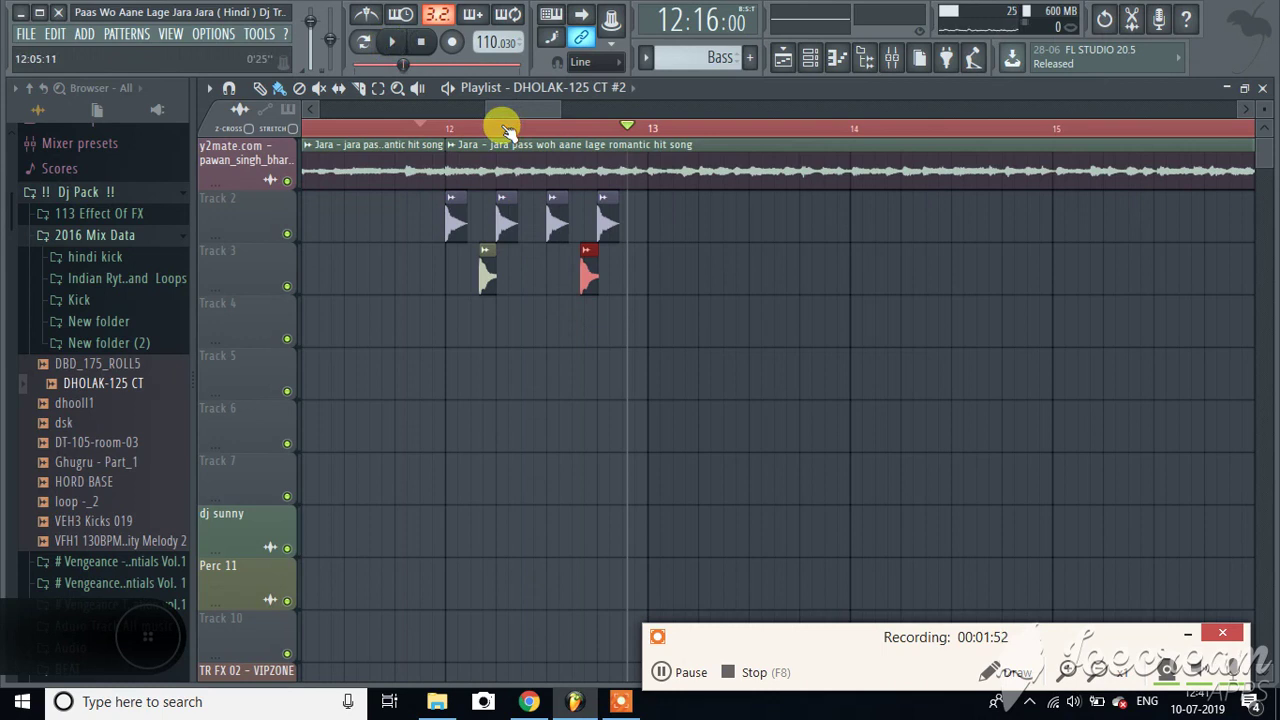
# Place the DHOLAK 04 sample from the Main Qualty folder on Track 4 between the second and third kicks of bar 12
pyautogui.scroll(2, 505, 130)
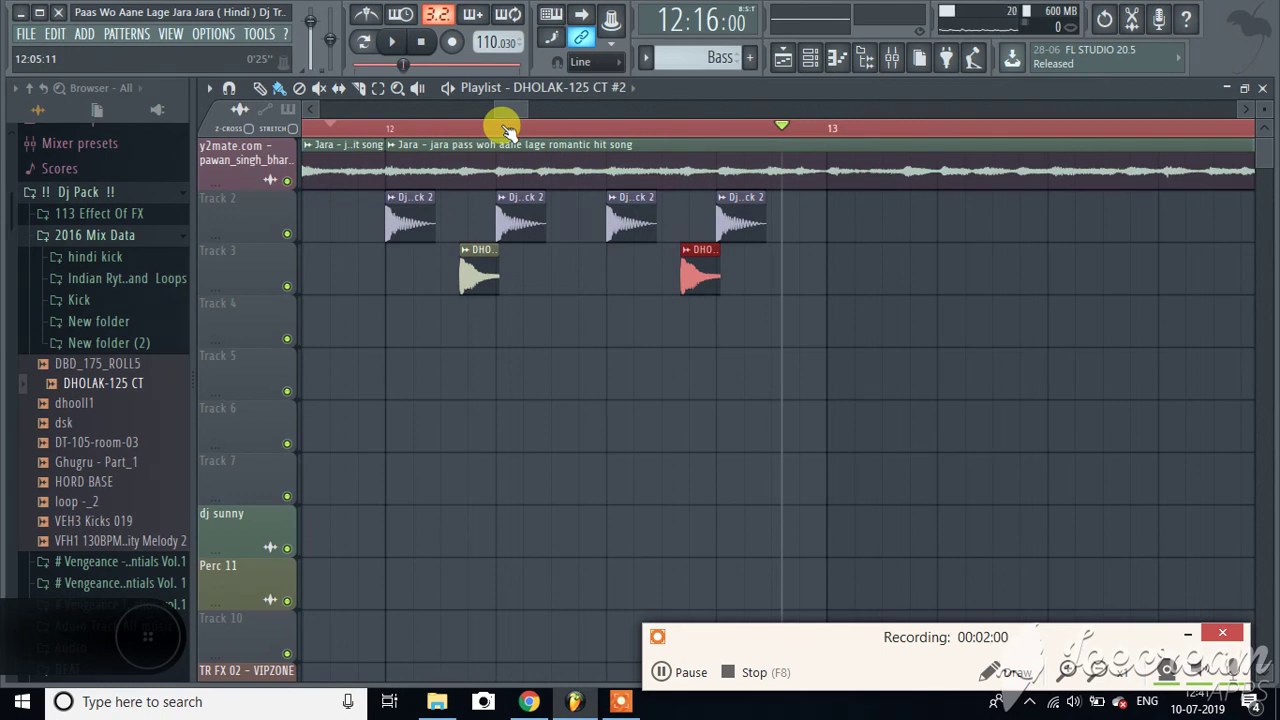
pyautogui.scroll(2, 505, 130)
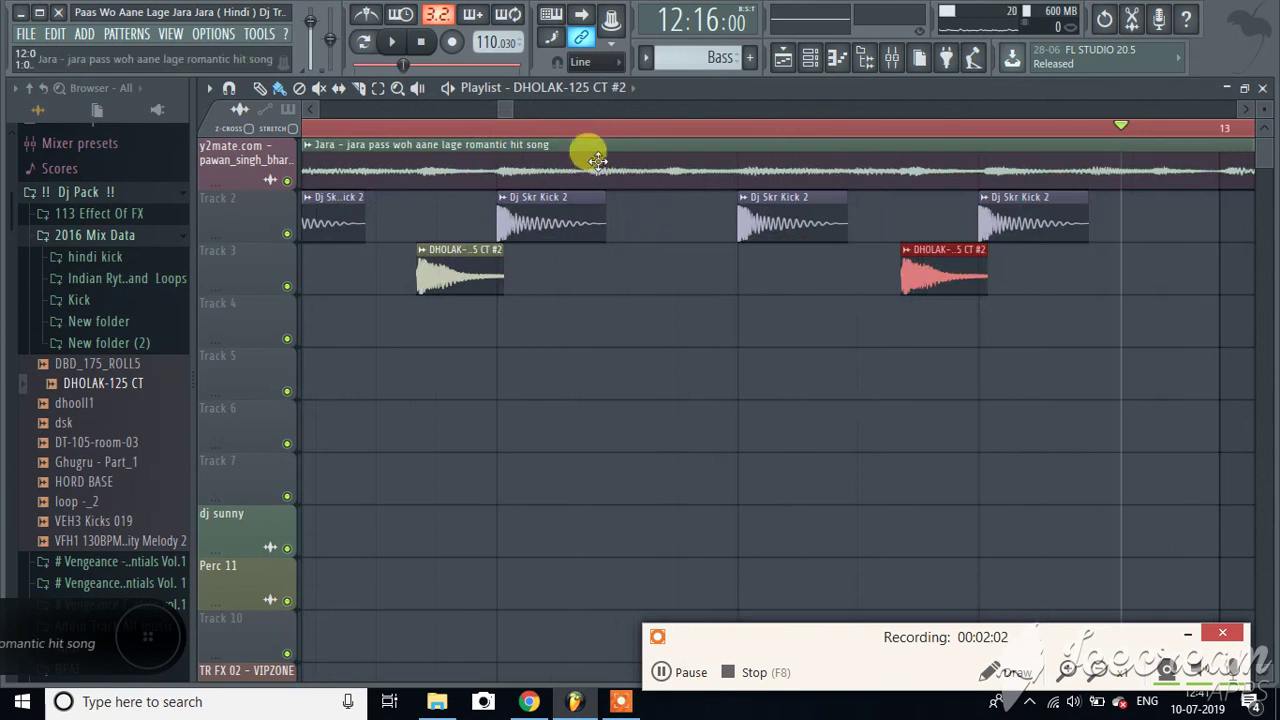
pyautogui.scroll(3, 609, 132)
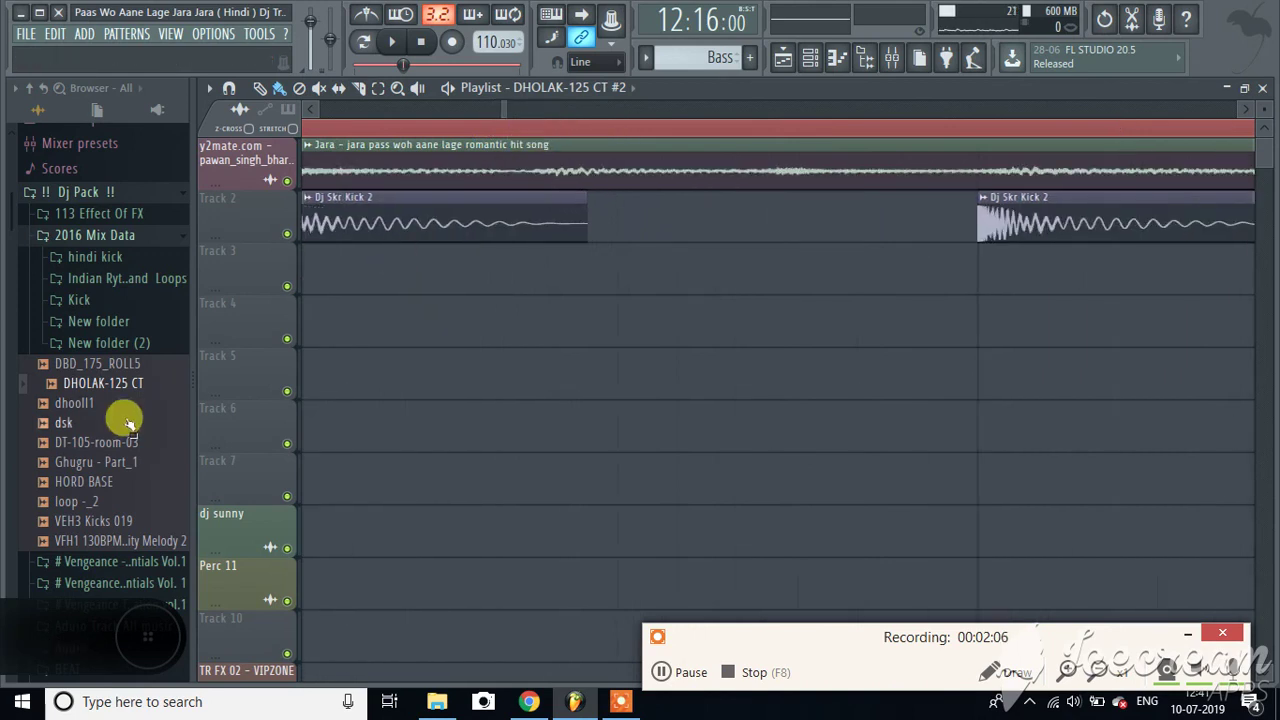
pyautogui.click(95, 235)
pyautogui.click(120, 474)
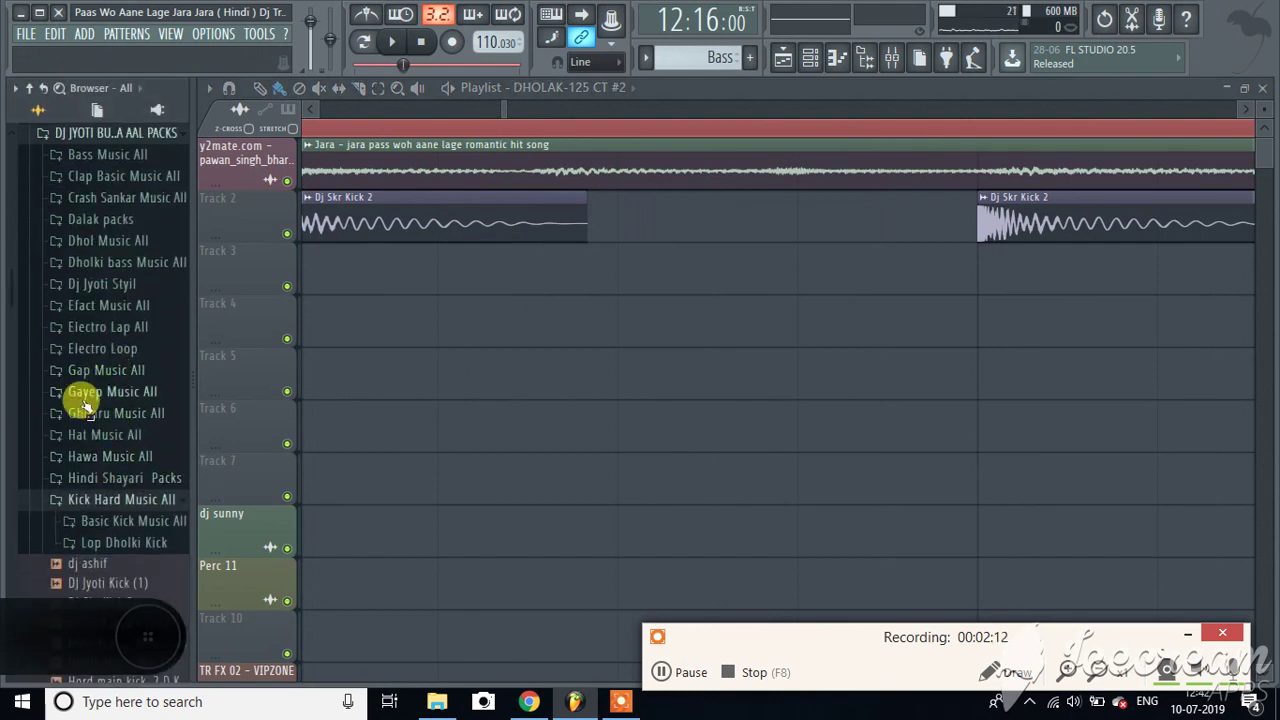
pyautogui.scroll(-6, 85, 405)
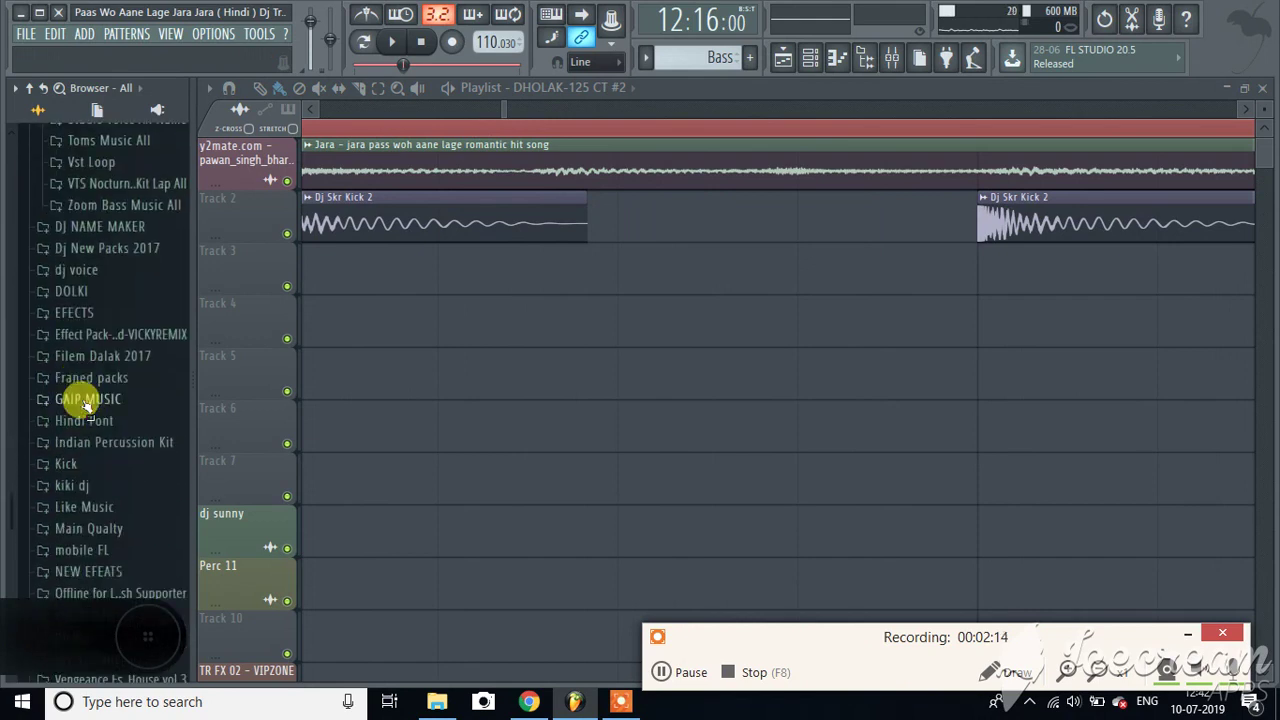
pyautogui.scroll(2, 87, 405)
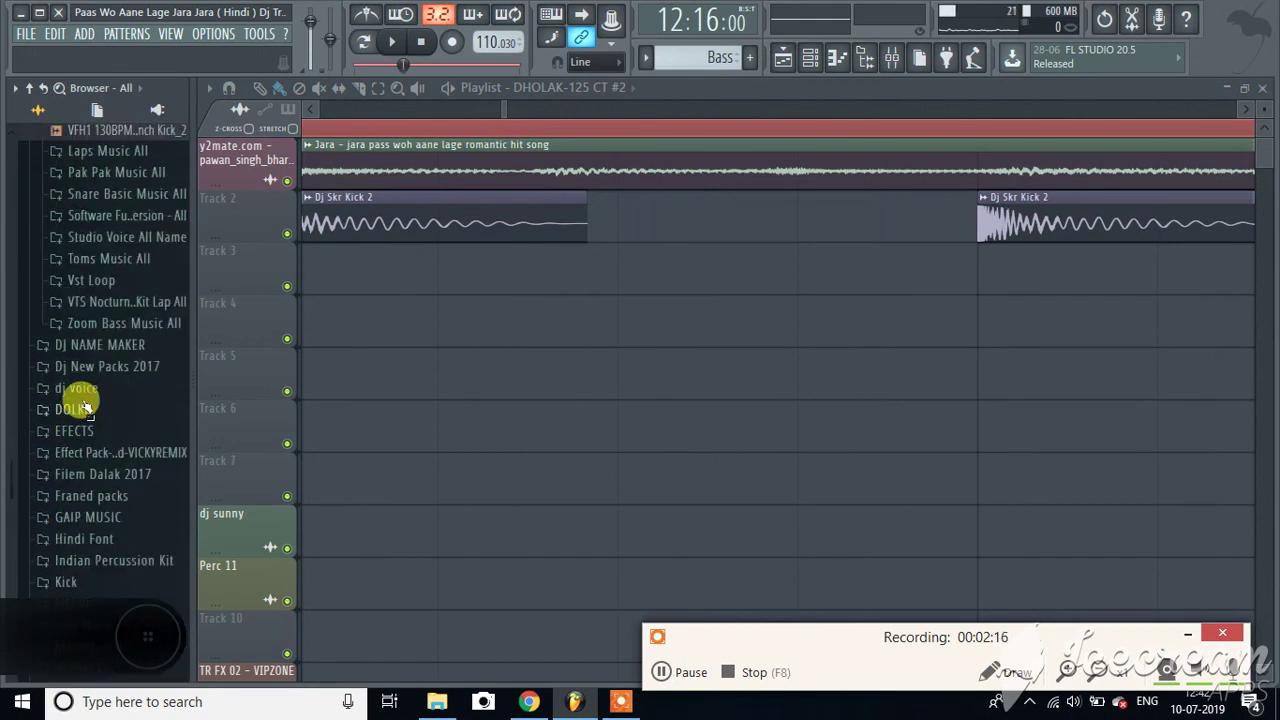
pyautogui.scroll(-2, 104, 545)
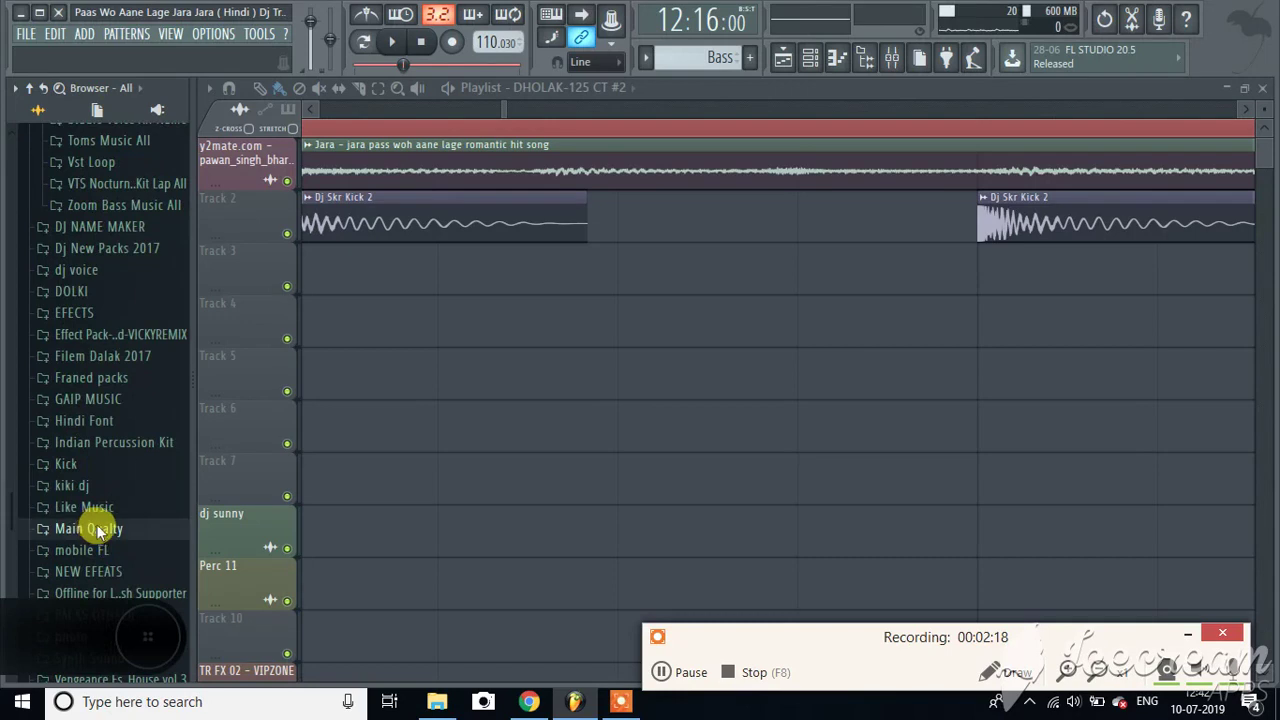
pyautogui.click(97, 526)
pyautogui.scroll(-5, 97, 397)
pyautogui.moveTo(86, 322); pyautogui.dragTo(598, 316)
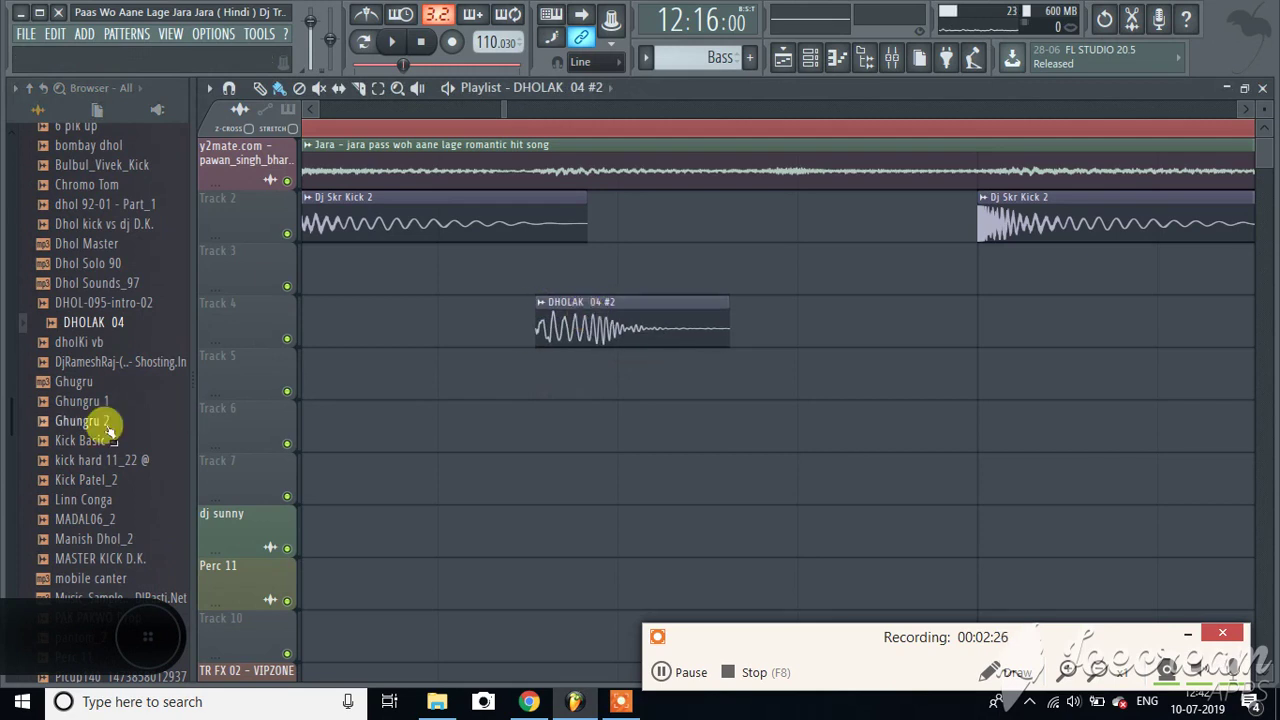
# Audition further samples in the Main Qualty folder, including VEH3 Fill Ins 128BPM 012
pyautogui.scroll(-3, 104, 505)
pyautogui.click(106, 519)
pyautogui.scroll(-6, 90, 520)
pyautogui.click(97, 420)
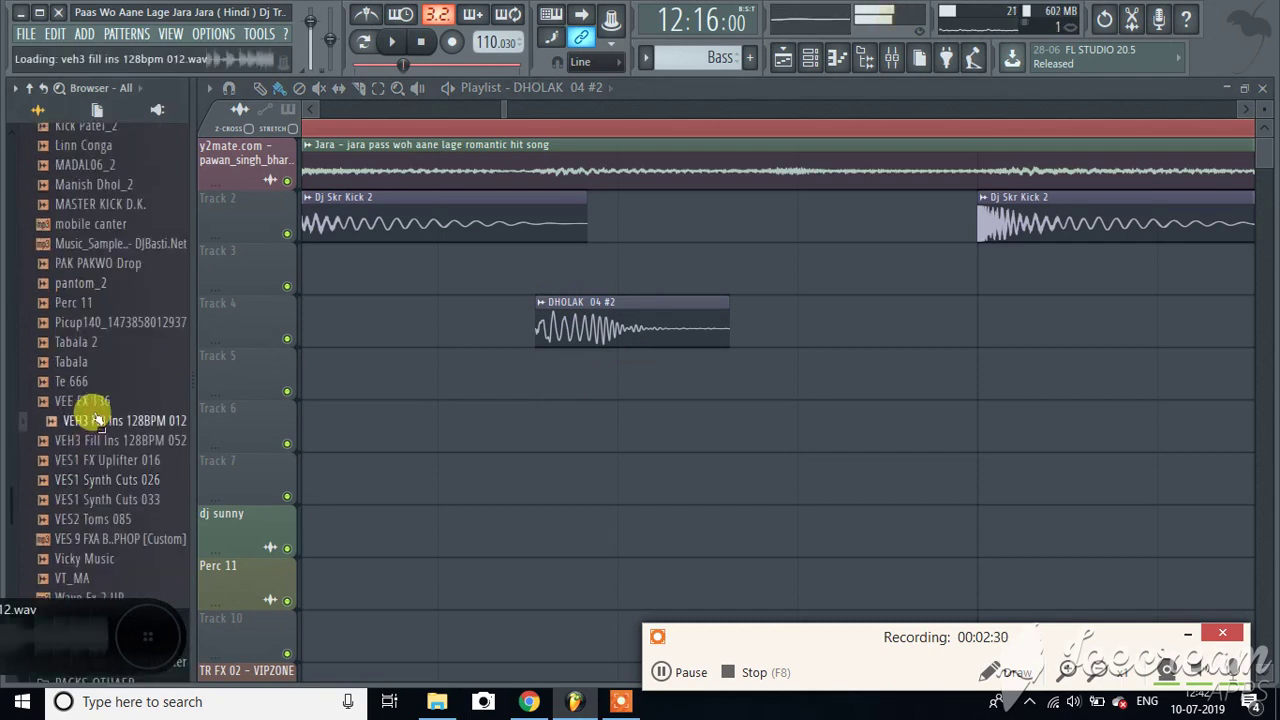
pyautogui.scroll(-6, 92, 400)
pyautogui.click(88, 362)
# Audition hats in the Hat Music All folder and place FLS_Hatpd 07 on Track 5, aligned with the DHOLAK 04 clip
pyautogui.scroll(10, 88, 364)
pyautogui.click(105, 398)
pyautogui.click(86, 434)
pyautogui.click(100, 377)
pyautogui.click(100, 358)
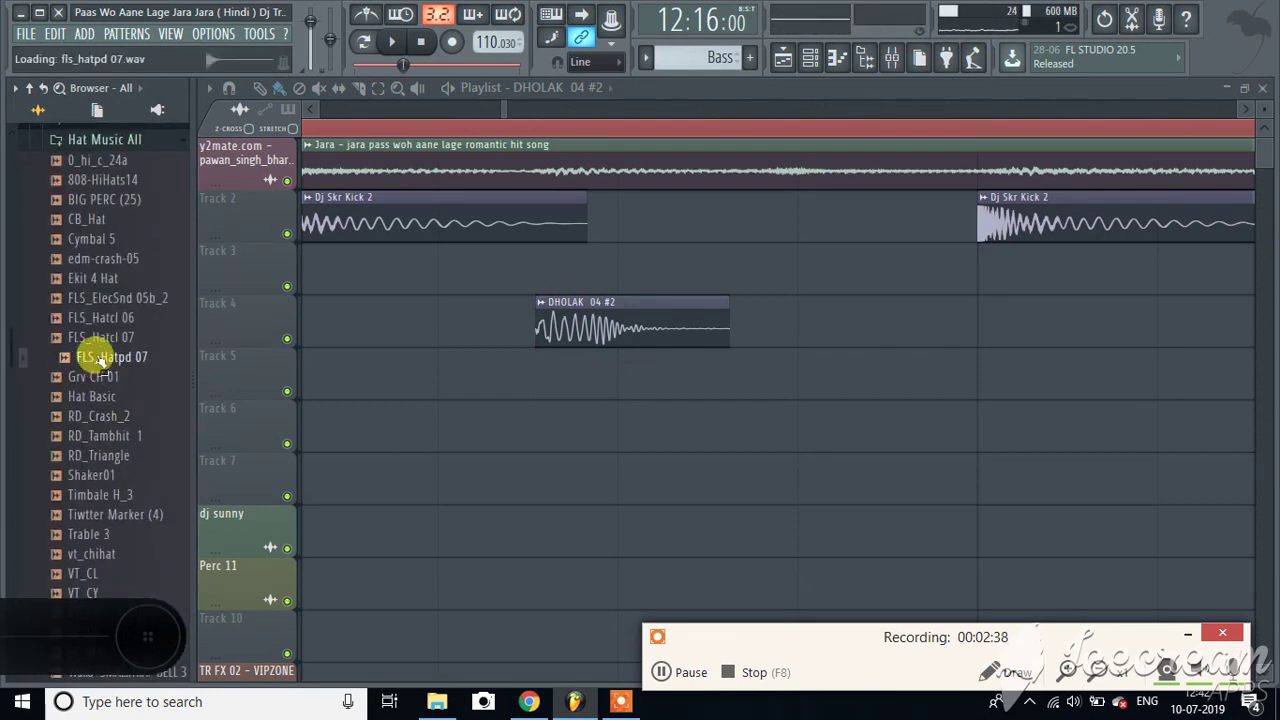
pyautogui.click(97, 340)
pyautogui.click(94, 358)
pyautogui.click(94, 320)
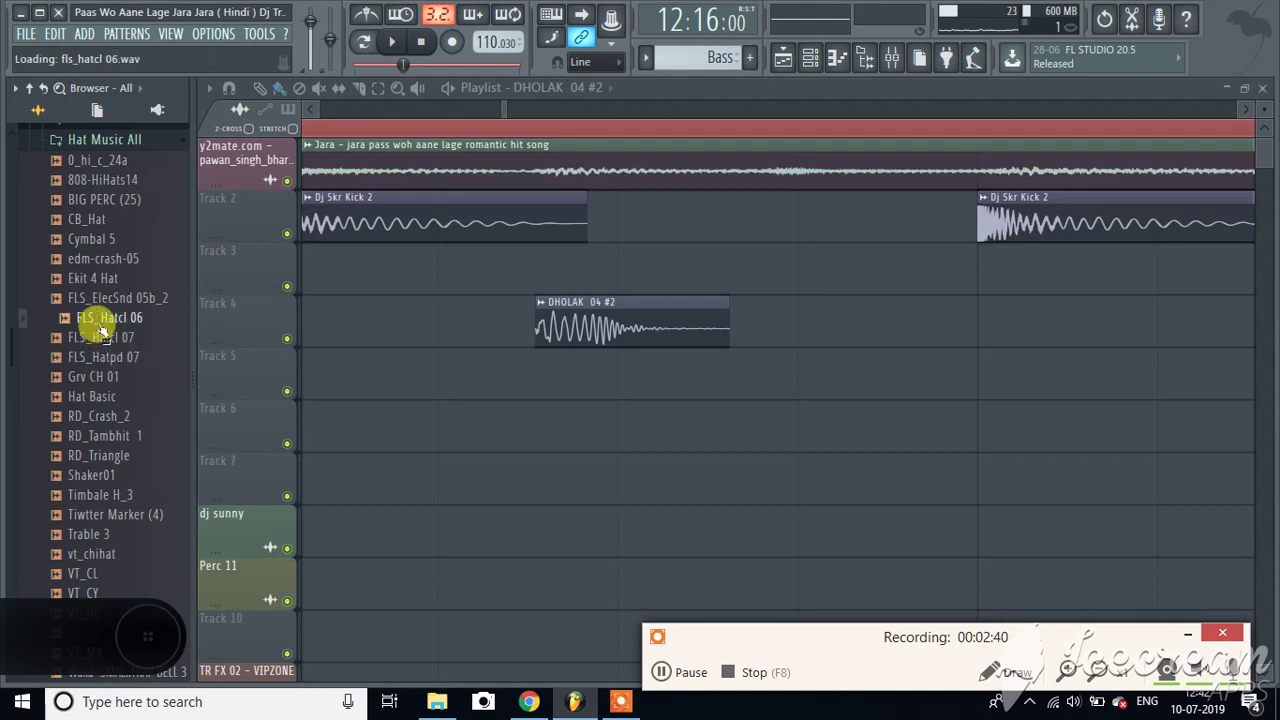
pyautogui.click(104, 345)
pyautogui.click(100, 357)
pyautogui.moveTo(100, 356); pyautogui.dragTo(536, 368)
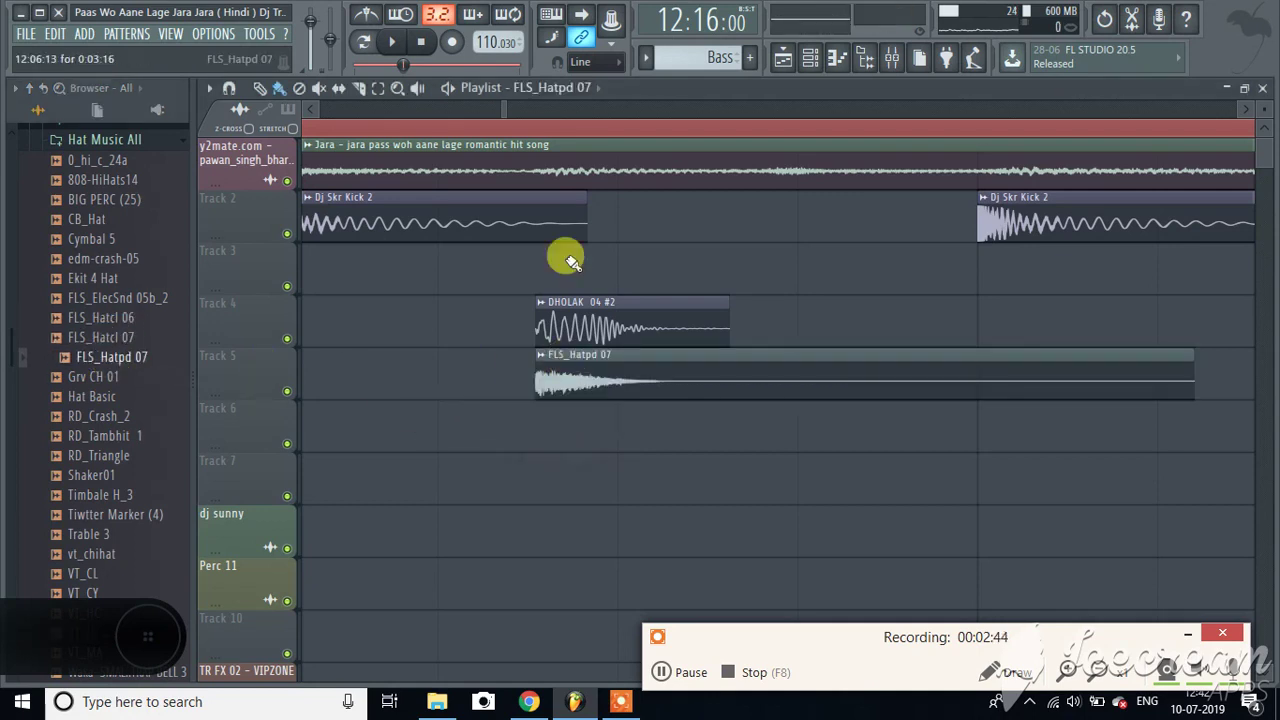
# Duplicate the DHOLAK 04 and FLS_Hatpd 07 clips to start at the end of the fourth kick of bar 12
pyautogui.scroll(5, 505, 140)
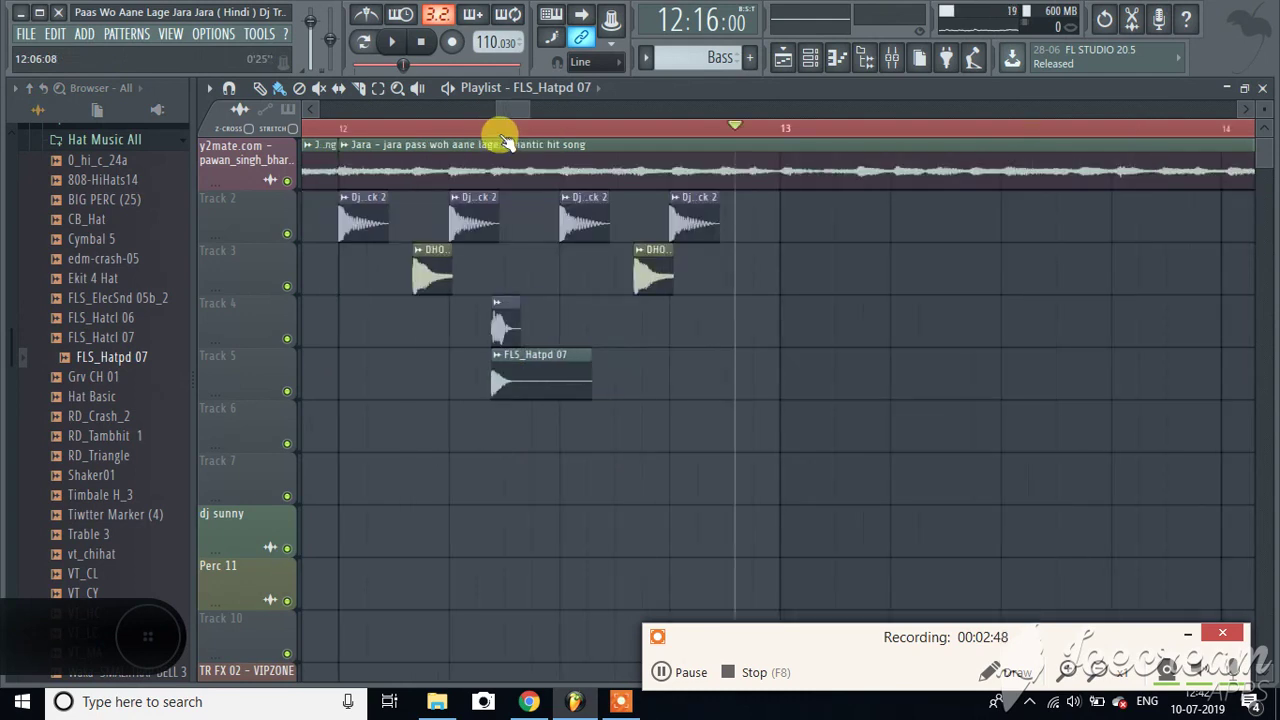
pyautogui.moveTo(448, 448); pyautogui.dragTo(724, 320)
pyautogui.scroll(3, 731, 128)
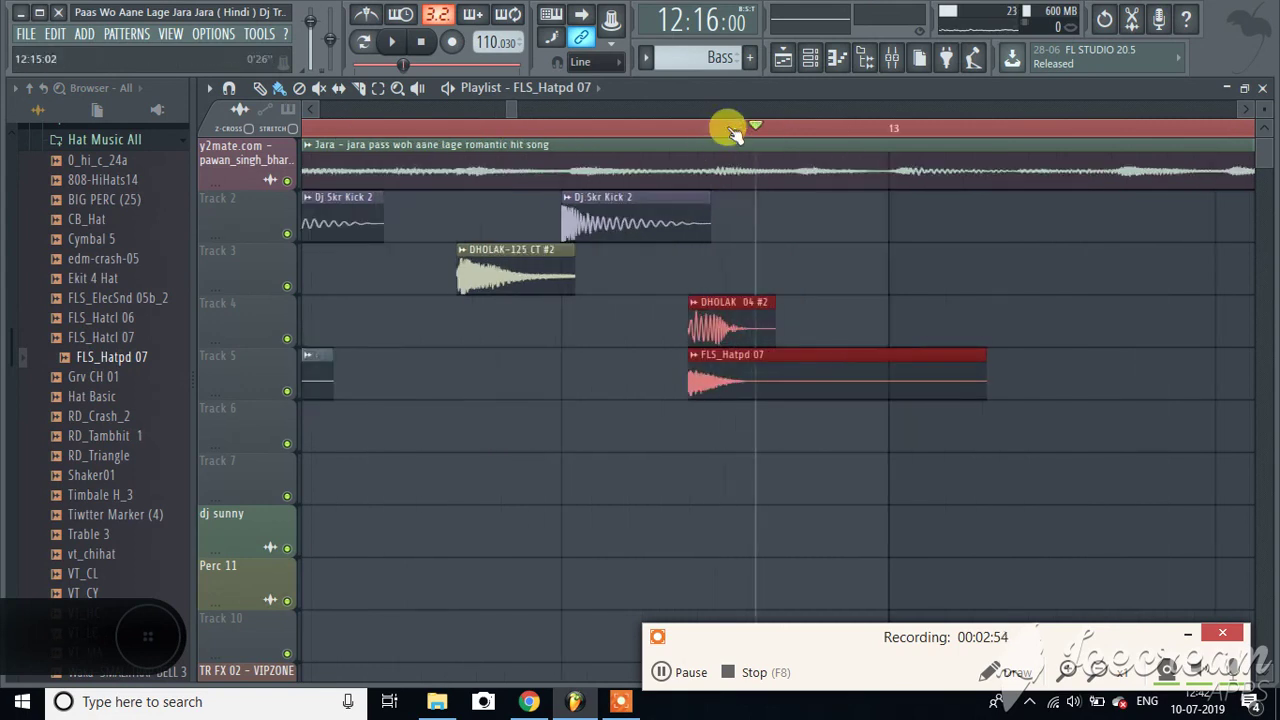
pyautogui.scroll(2, 731, 128)
pyautogui.moveTo(675, 300); pyautogui.dragTo(737, 306)
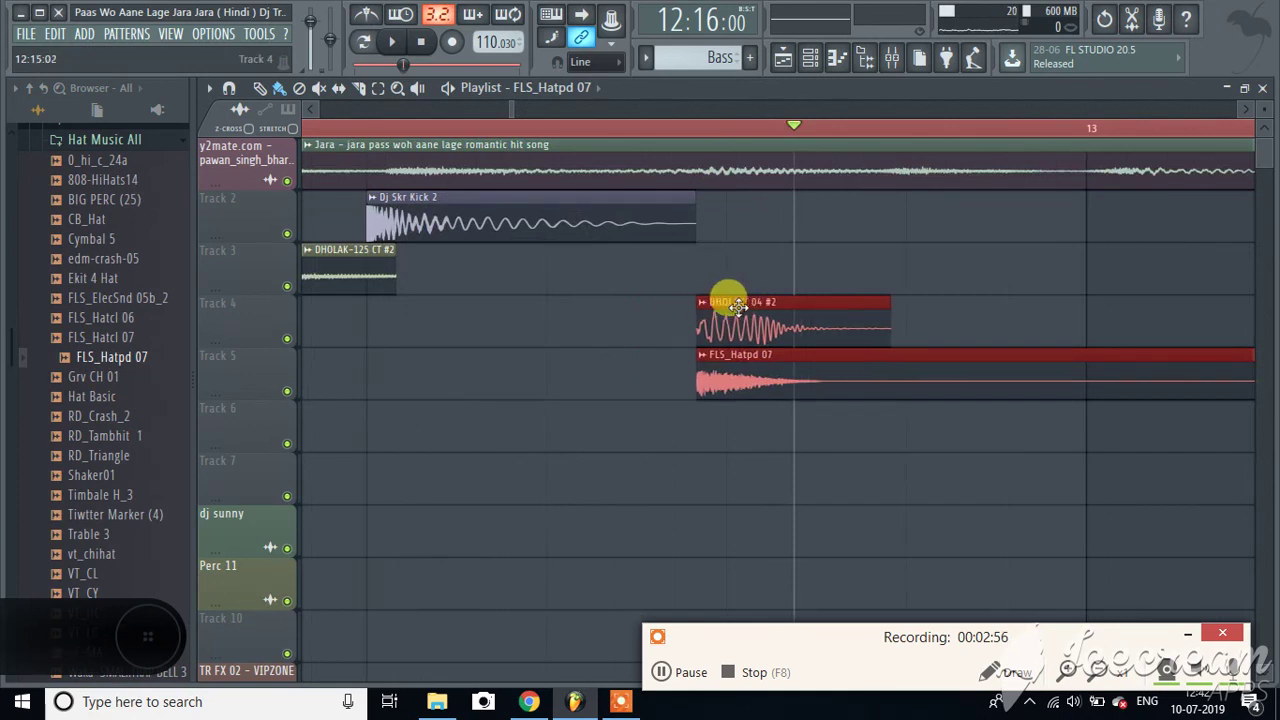
# Play the layered kick, dholak and hat pattern with the song from the start of bar 12
pyautogui.scroll(-5, 657, 133)
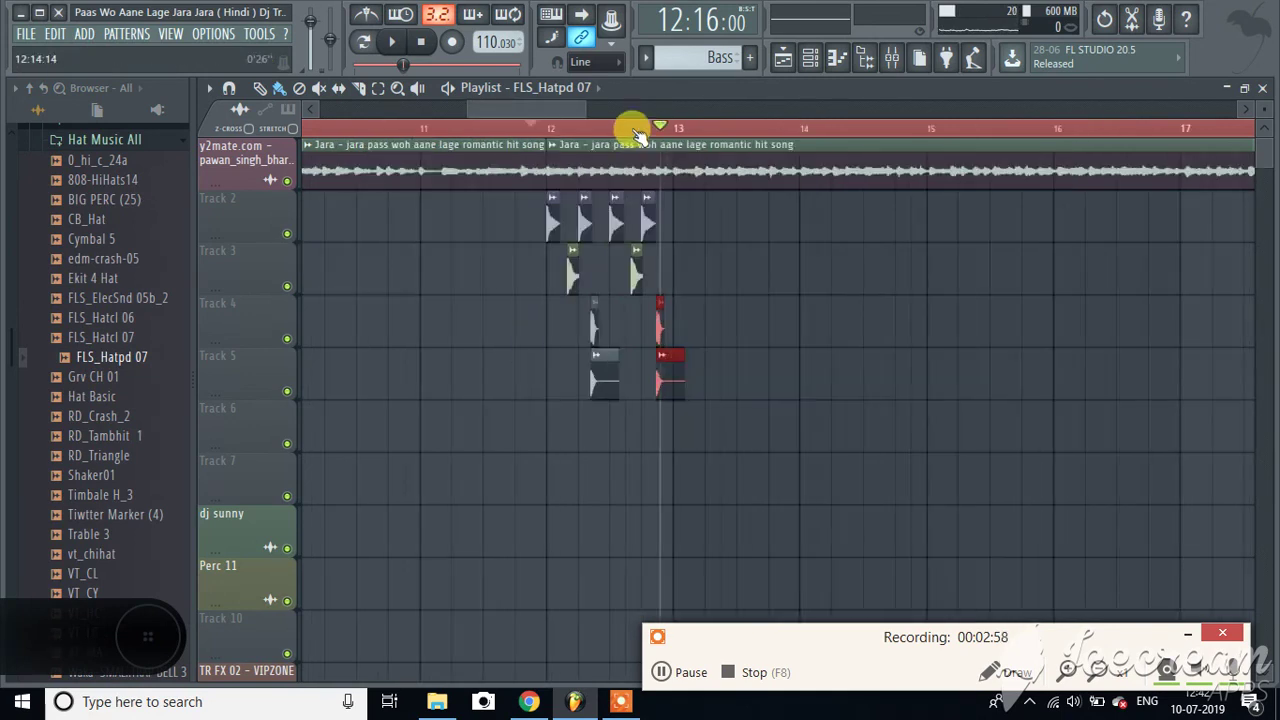
pyautogui.scroll(2, 556, 133)
pyautogui.click(550, 130)
pyautogui.press('space')
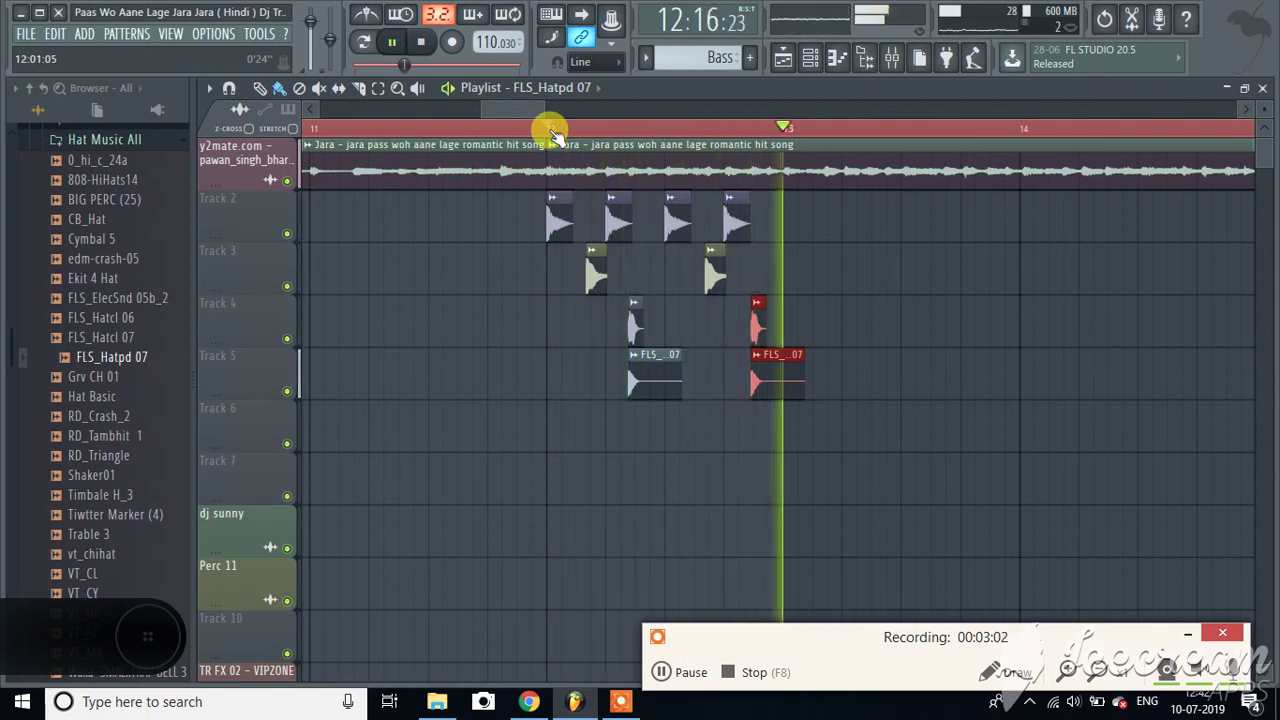
pyautogui.press('space')
# Check the FLS_Hatpd 07 channel settings, and shorten its second clip on Track 5 to end before bar 13
pyautogui.doubleClick(776, 388)
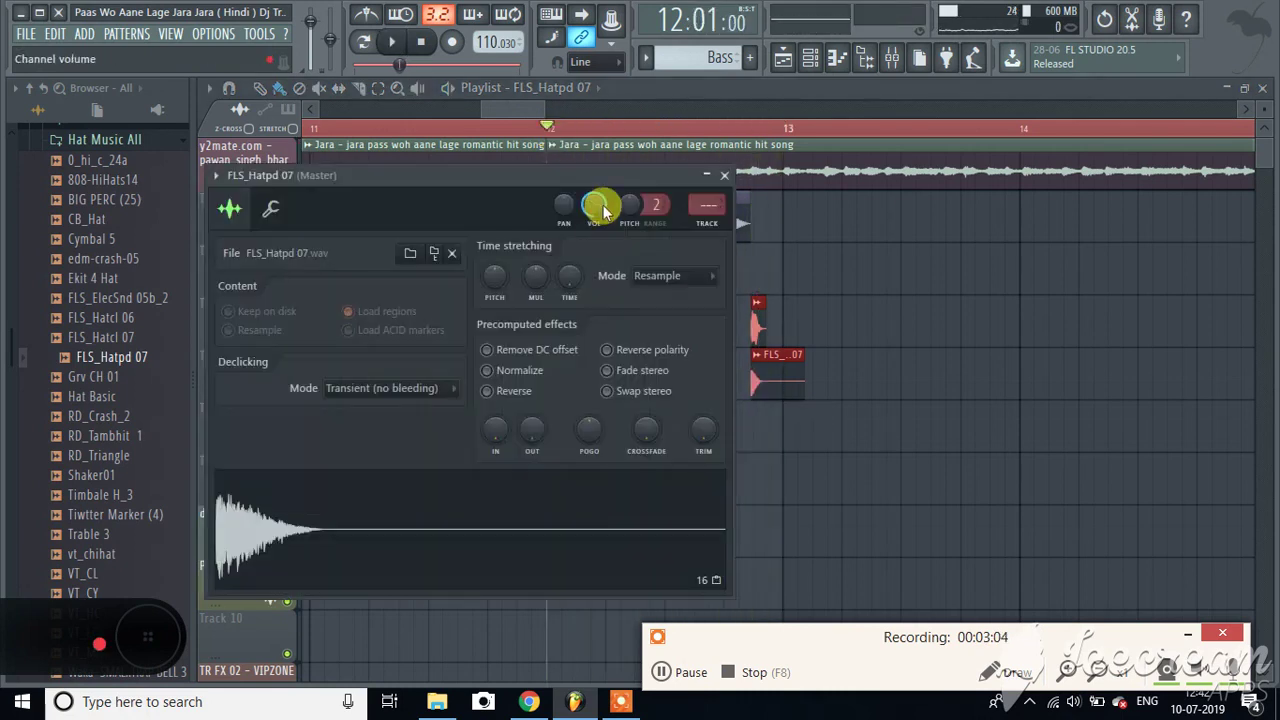
pyautogui.rightClick(882, 320)
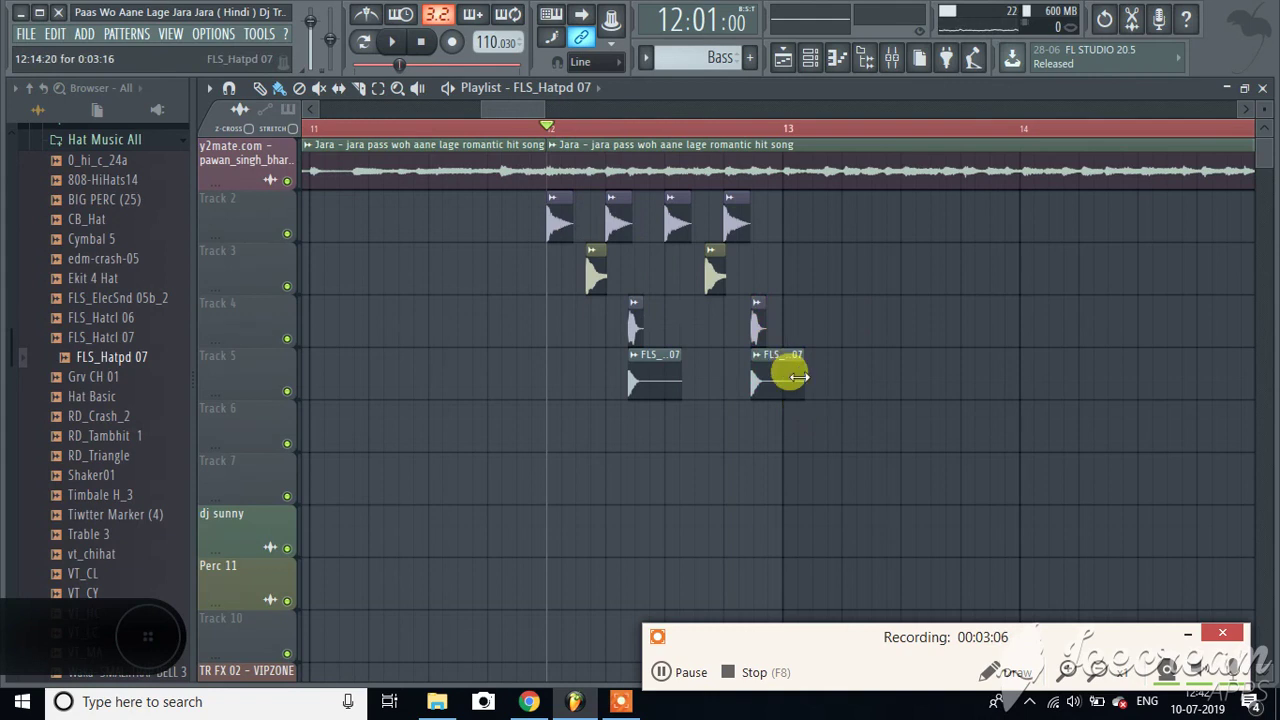
pyautogui.press('space')
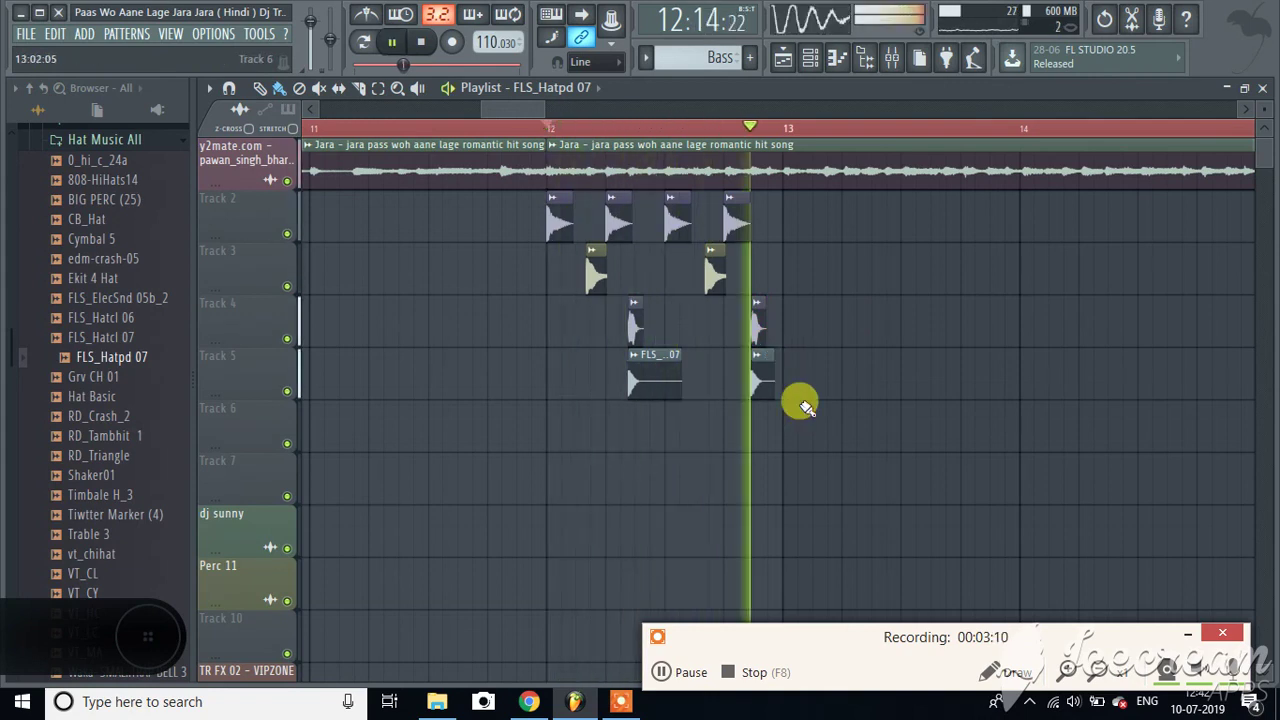
pyautogui.press('space')
# Duplicate all of bar 12's drum clips on Tracks 2 to 5 into bar 13
pyautogui.scroll(-1, 437, 133)
pyautogui.scroll(-2, 437, 133)
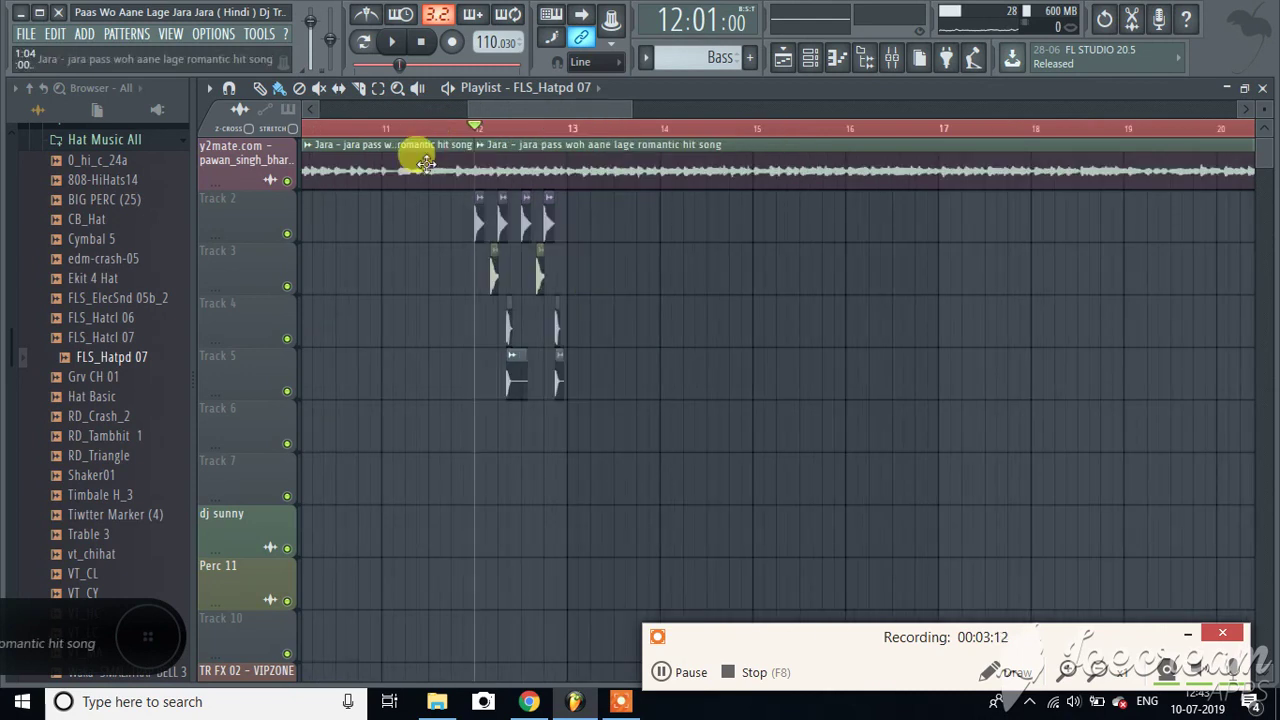
pyautogui.moveTo(434, 192); pyautogui.dragTo(648, 382)
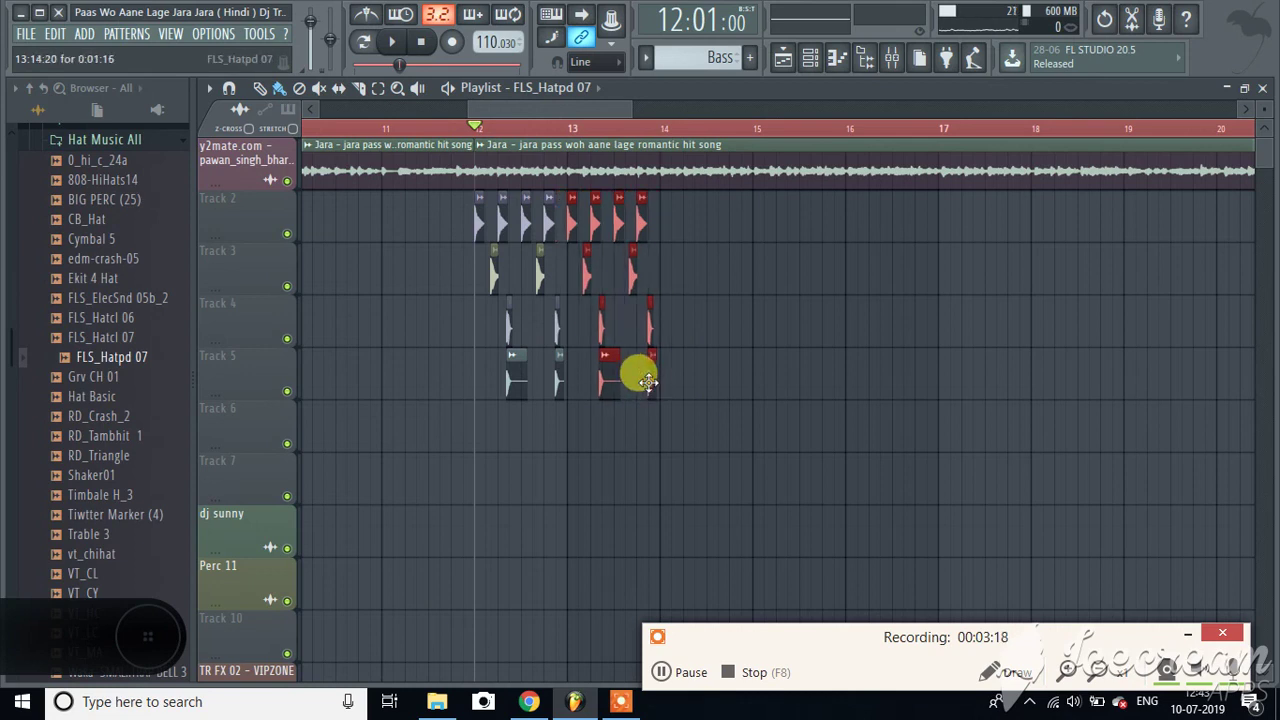
pyautogui.click(482, 472)
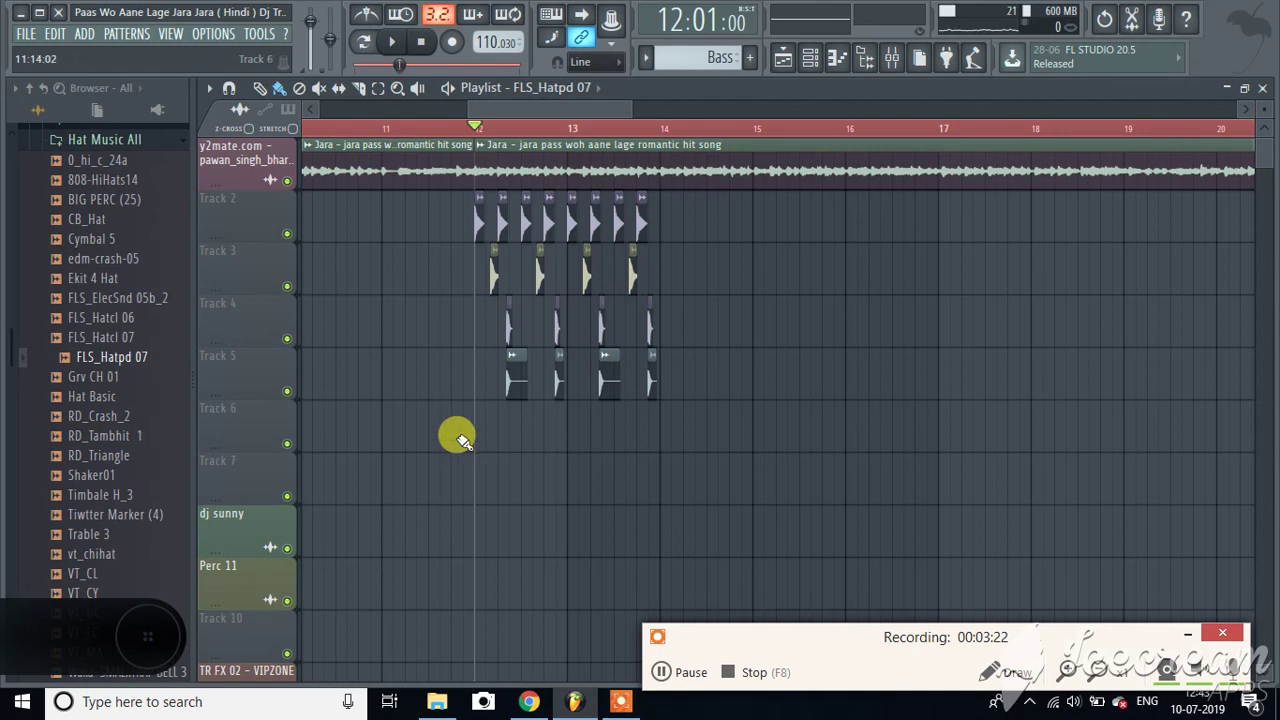
# Duplicate the drum clips of bars 12 and 13 across bars 14 to 18, clearing any extra clips past bar 18
pyautogui.moveTo(452, 450); pyautogui.dragTo(716, 196)
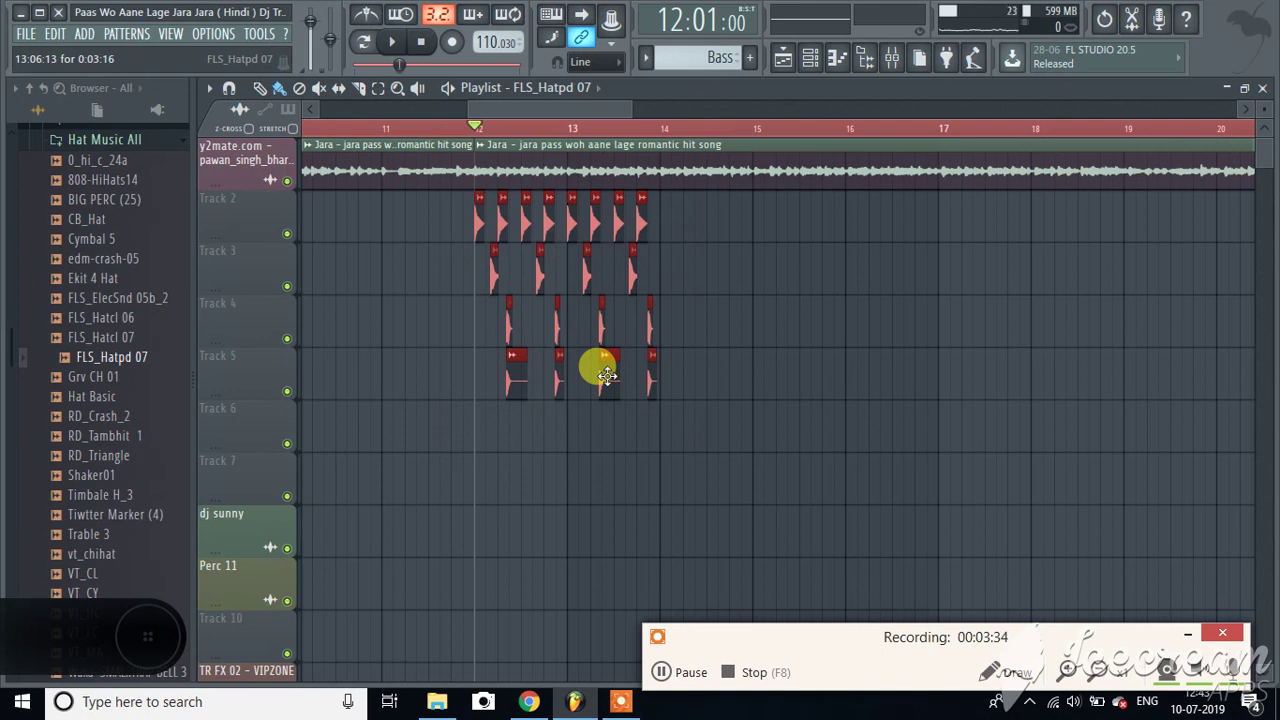
pyautogui.moveTo(608, 375); pyautogui.dragTo(792, 330)
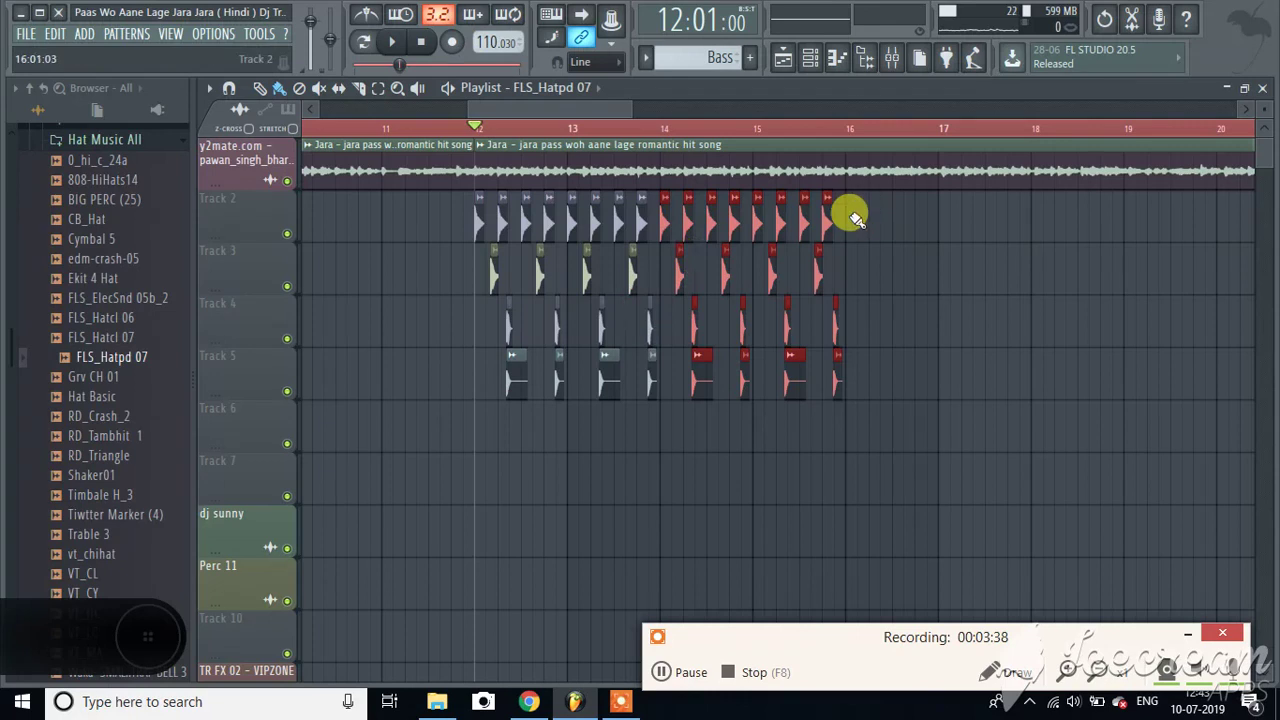
pyautogui.moveTo(826, 221); pyautogui.dragTo(1224, 210)
pyautogui.moveTo(1230, 325); pyautogui.dragTo(1157, 389)
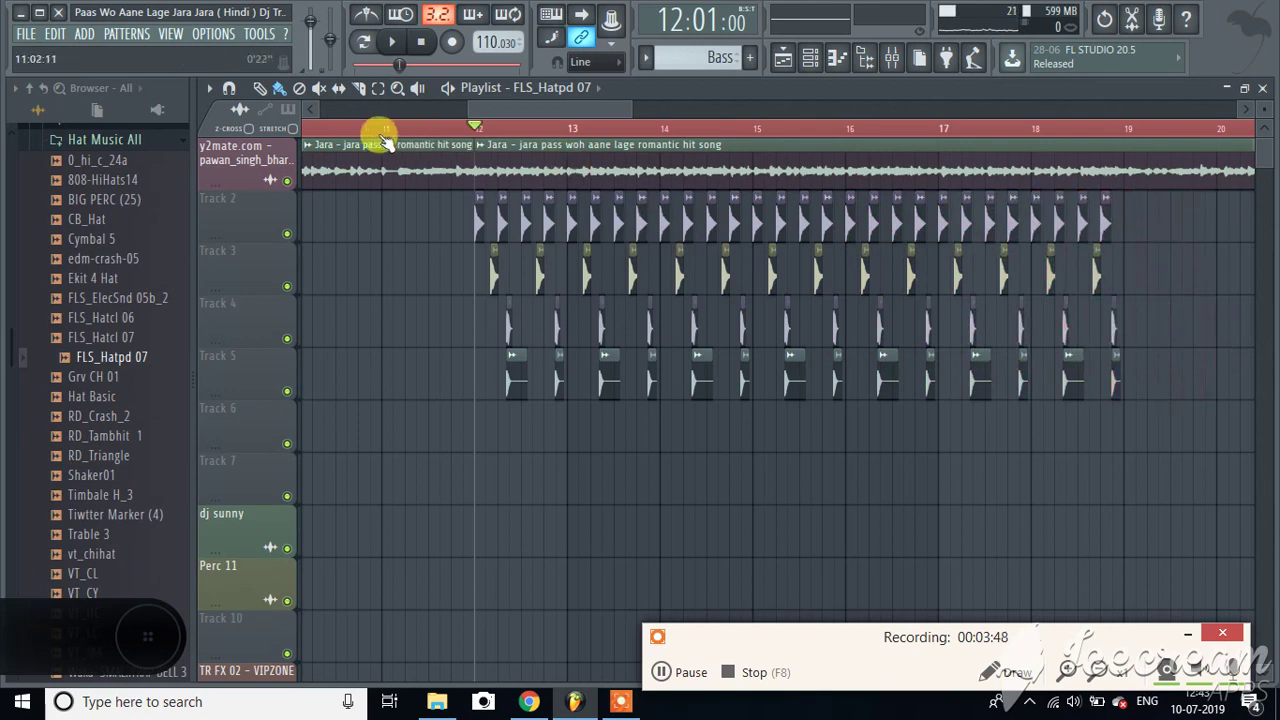
# Place DHOLAK-125 CT clips on Track 2 at the start of bar 11 and shortly before the first kick of bar 12
pyautogui.scroll(-3, 372, 134)
pyautogui.click(343, 131)
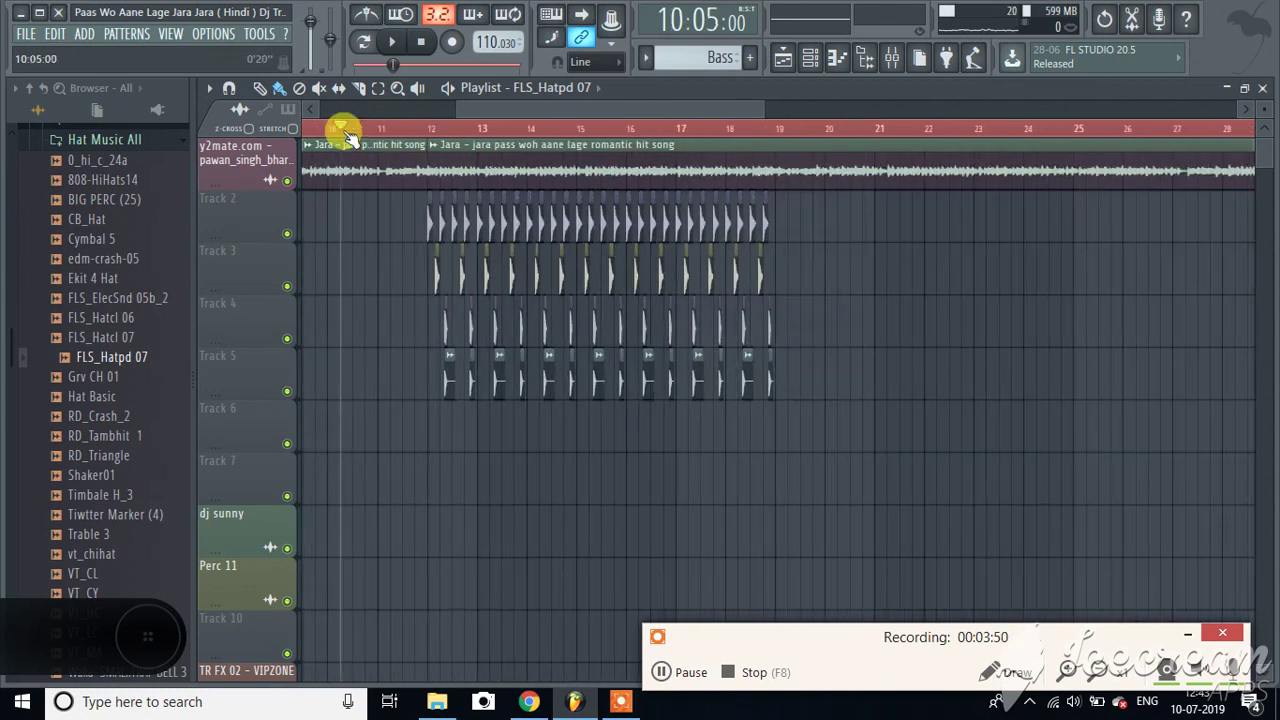
pyautogui.scroll(2, 343, 131)
pyautogui.click(552, 88)
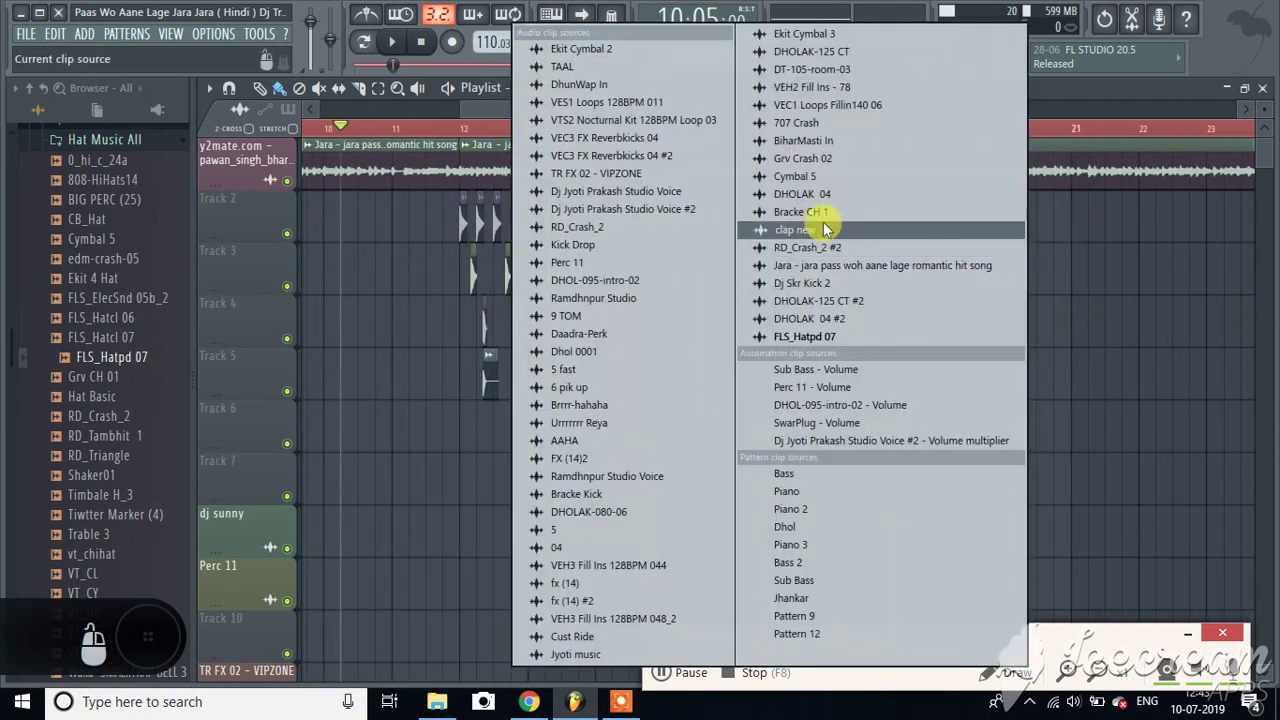
pyautogui.click(812, 53)
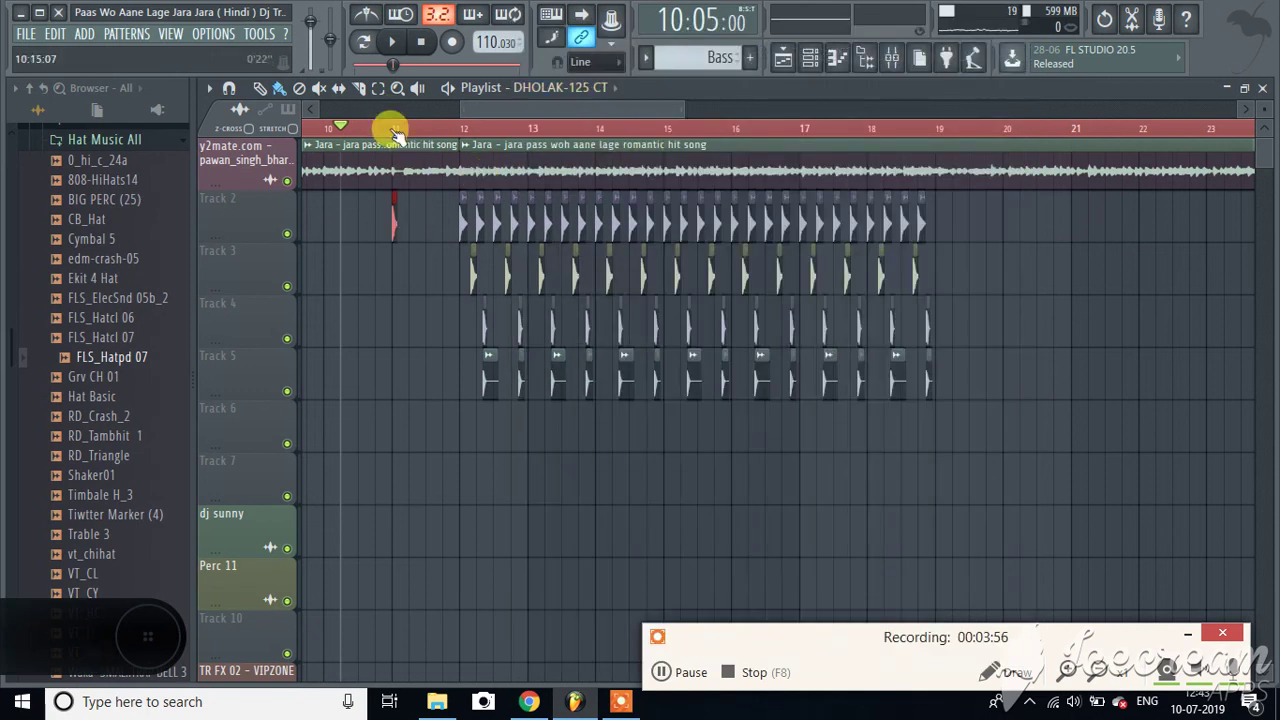
pyautogui.scroll(4, 393, 131)
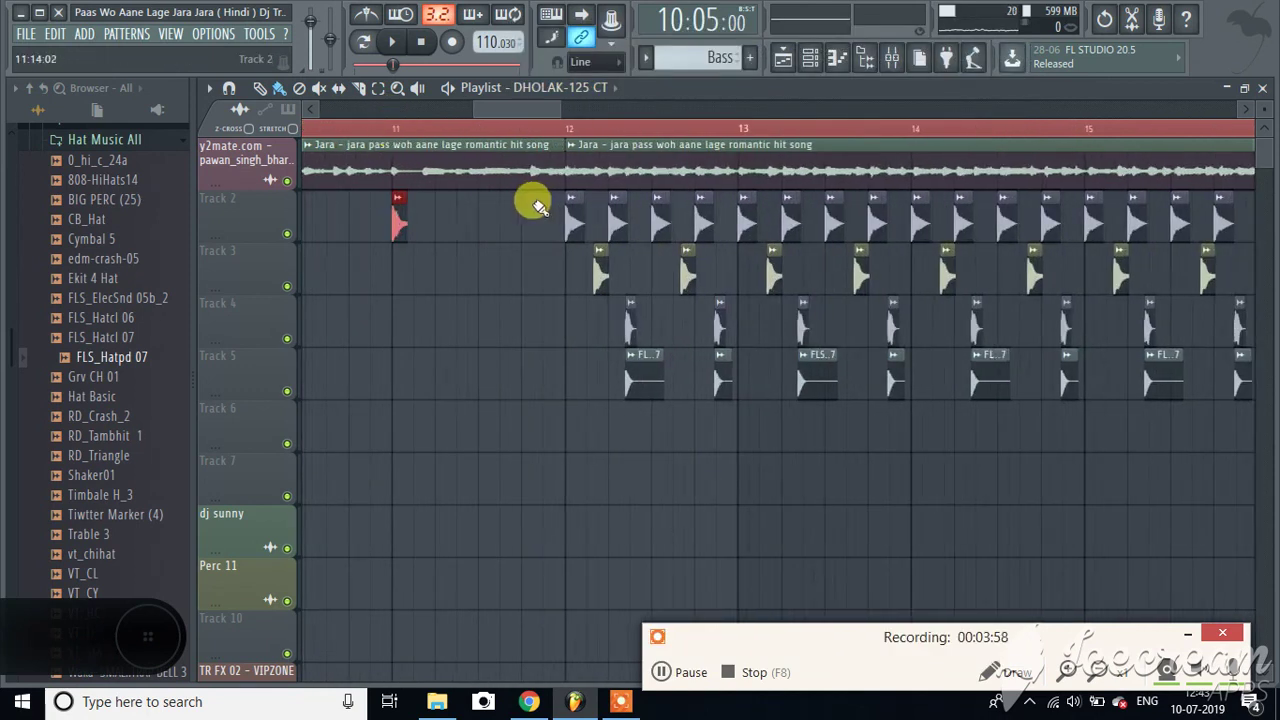
# Play the arrangement from 10:05:00 through bar 15 to hear the dholak lead-in and repeated beat
pyautogui.press('space')
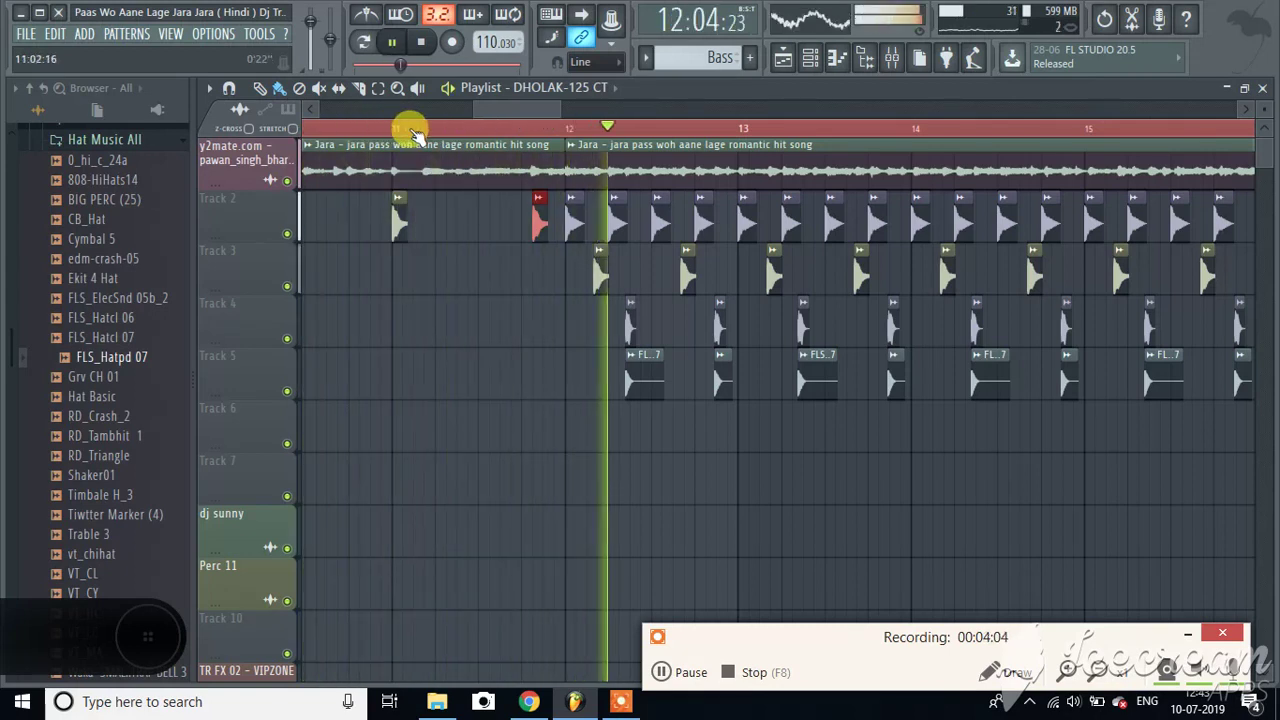
pyautogui.scroll(-8, 414, 130)
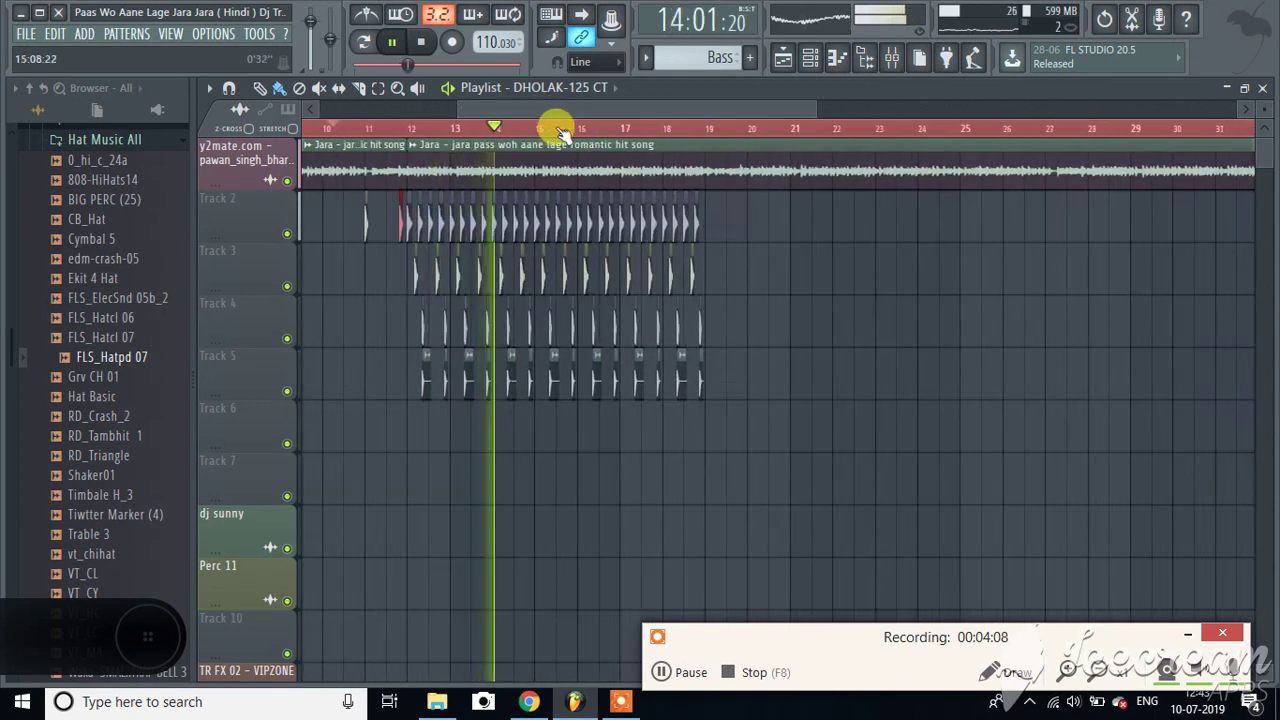
pyautogui.scroll(3, 558, 128)
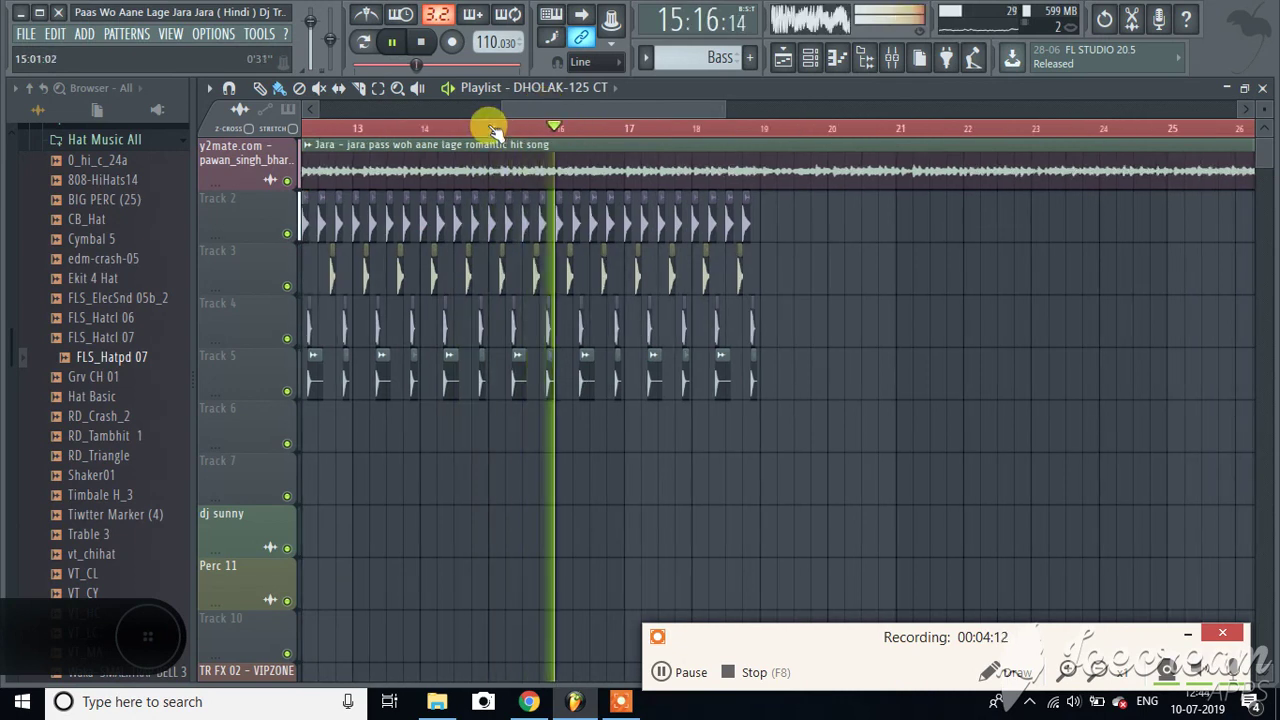
pyautogui.press('space')
# Slice the song's vocal clip on the first track at the start of bar 15, in line with the kick
pyautogui.scroll(6, 493, 128)
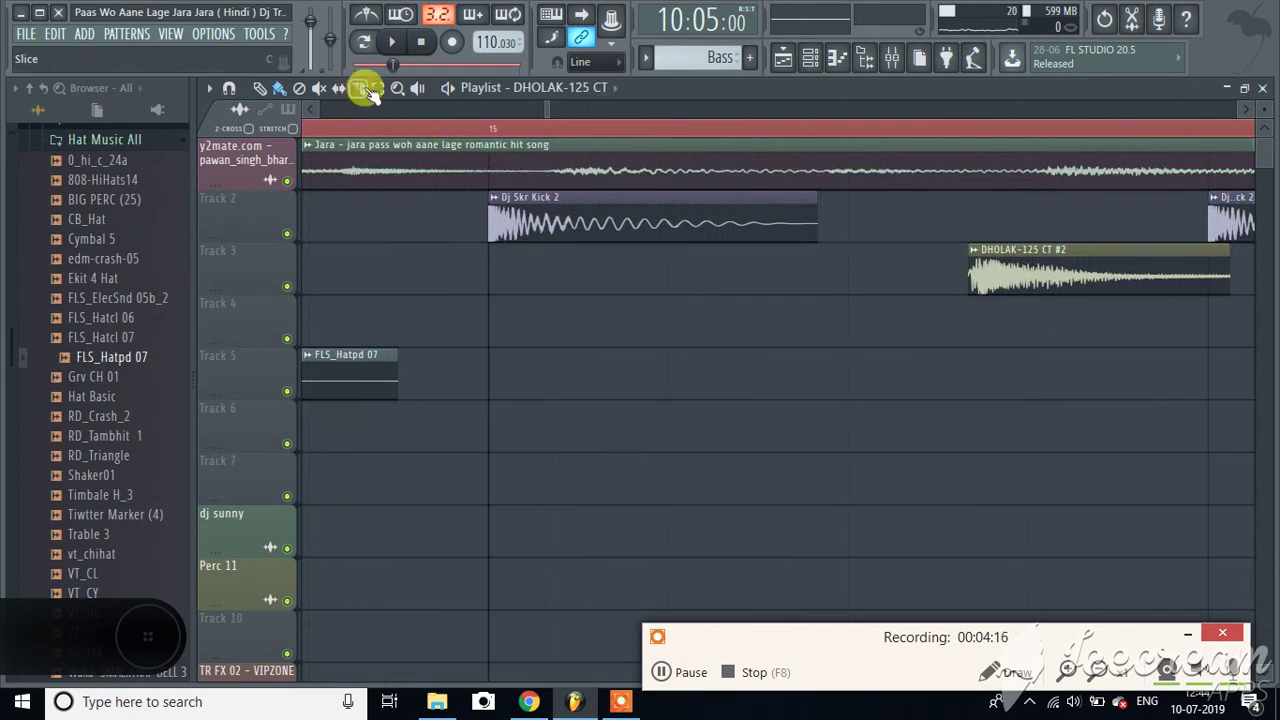
pyautogui.moveTo(489, 150); pyautogui.dragTo(516, 168)
pyautogui.scroll(-4, 501, 132)
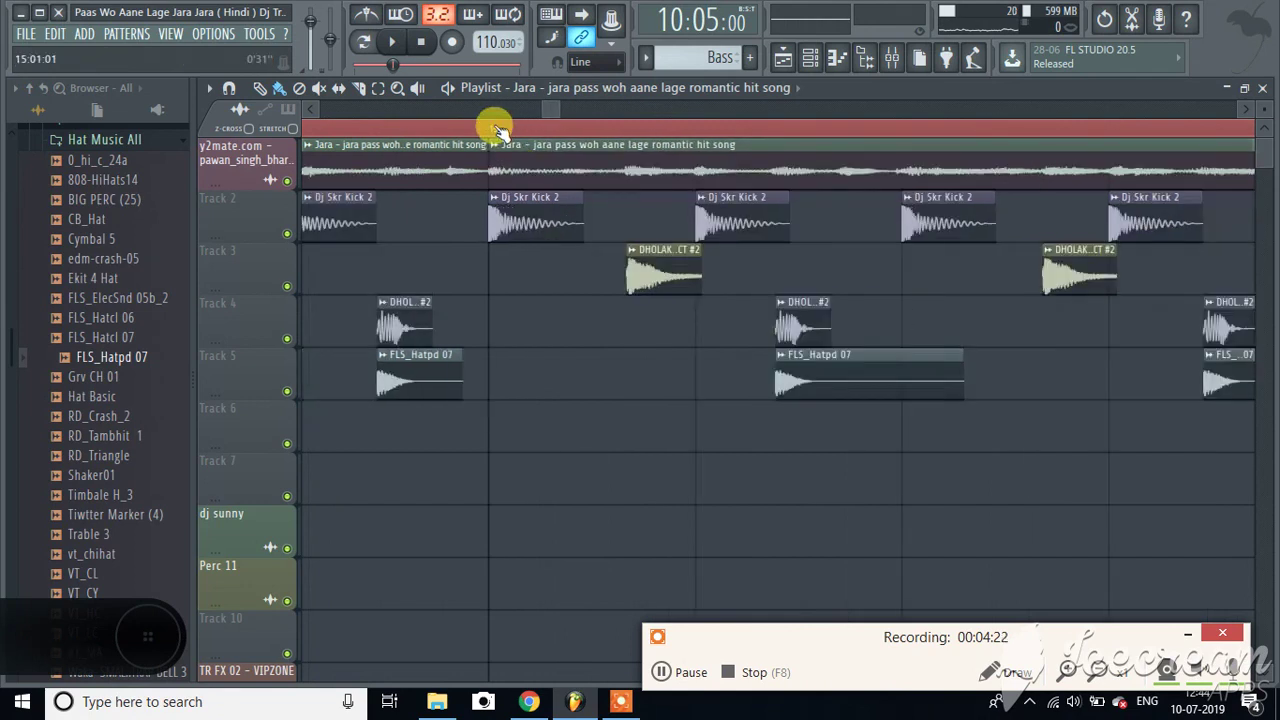
# Play the arrangement from the start of bar 15 through bar 16 to check the sliced vocal against the beat
pyautogui.scroll(-3, 501, 132)
pyautogui.press('space')
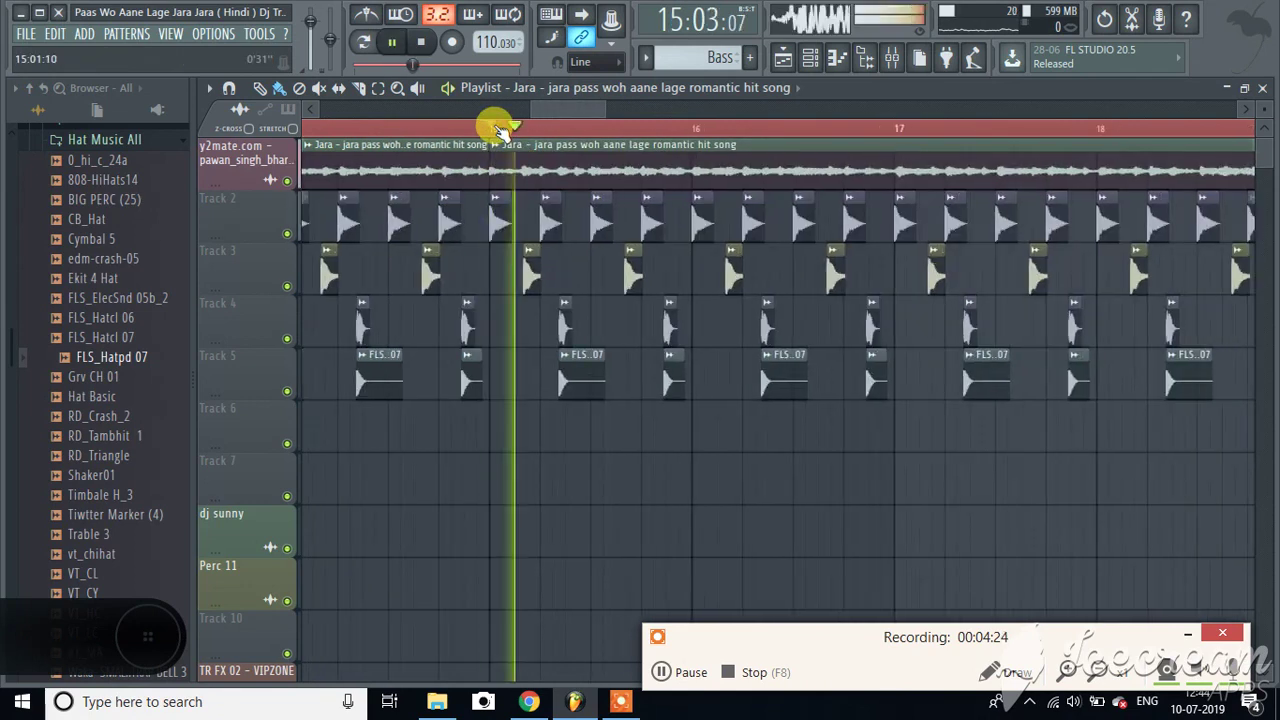
pyautogui.scroll(-3, 500, 132)
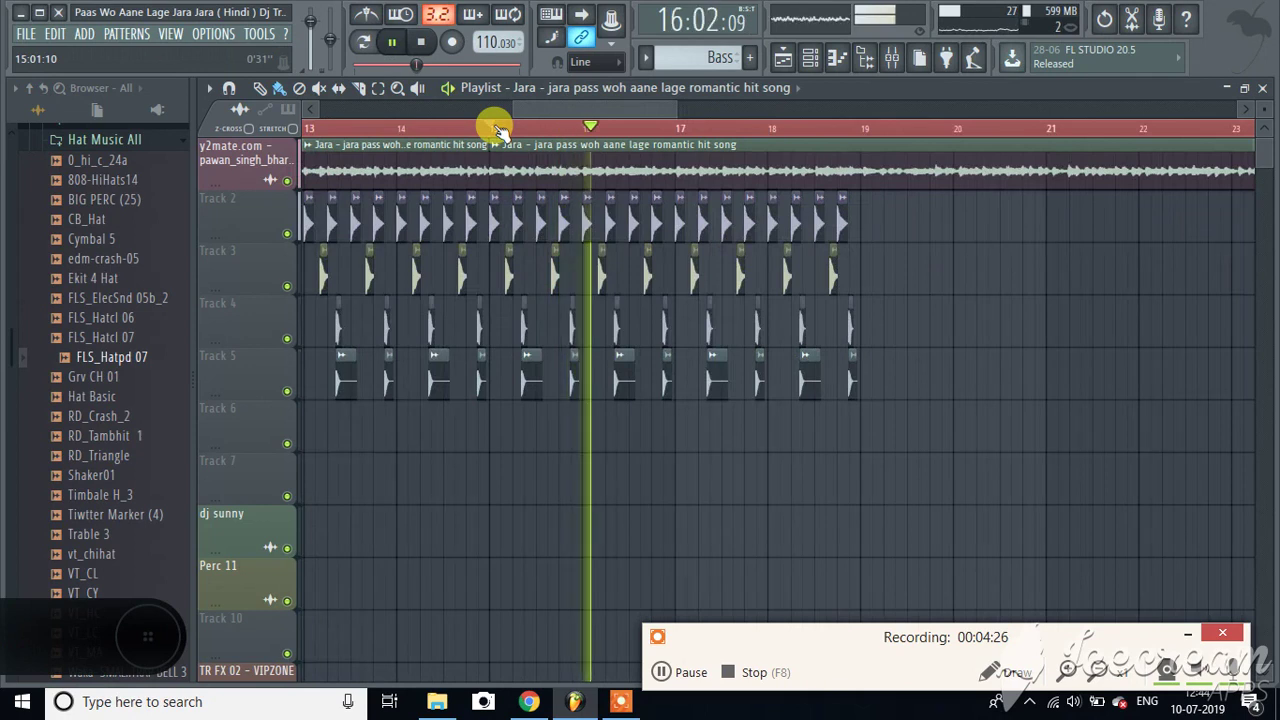
pyautogui.scroll(1, 680, 130)
pyautogui.scroll(5, 680, 130)
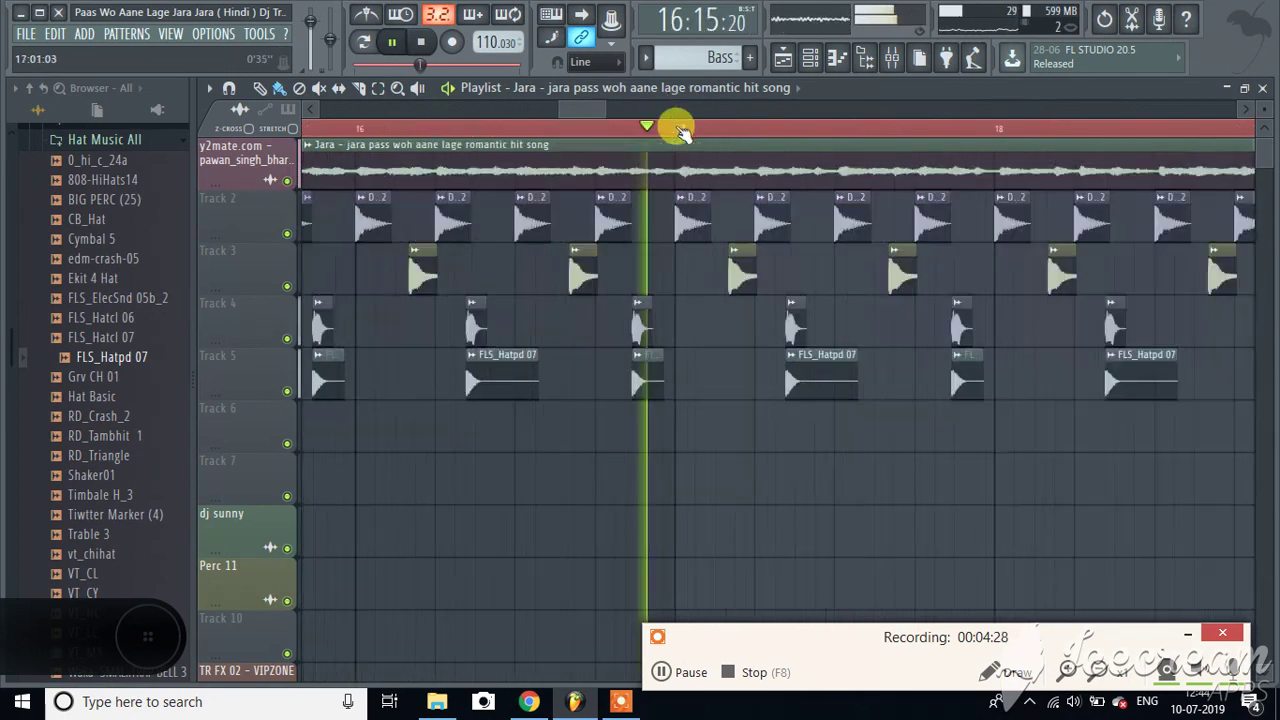
pyautogui.press('space')
# Play the arrangement from the start of bar 18 to hear the vocal at the end of the drum section
pyautogui.scroll(-8, 678, 130)
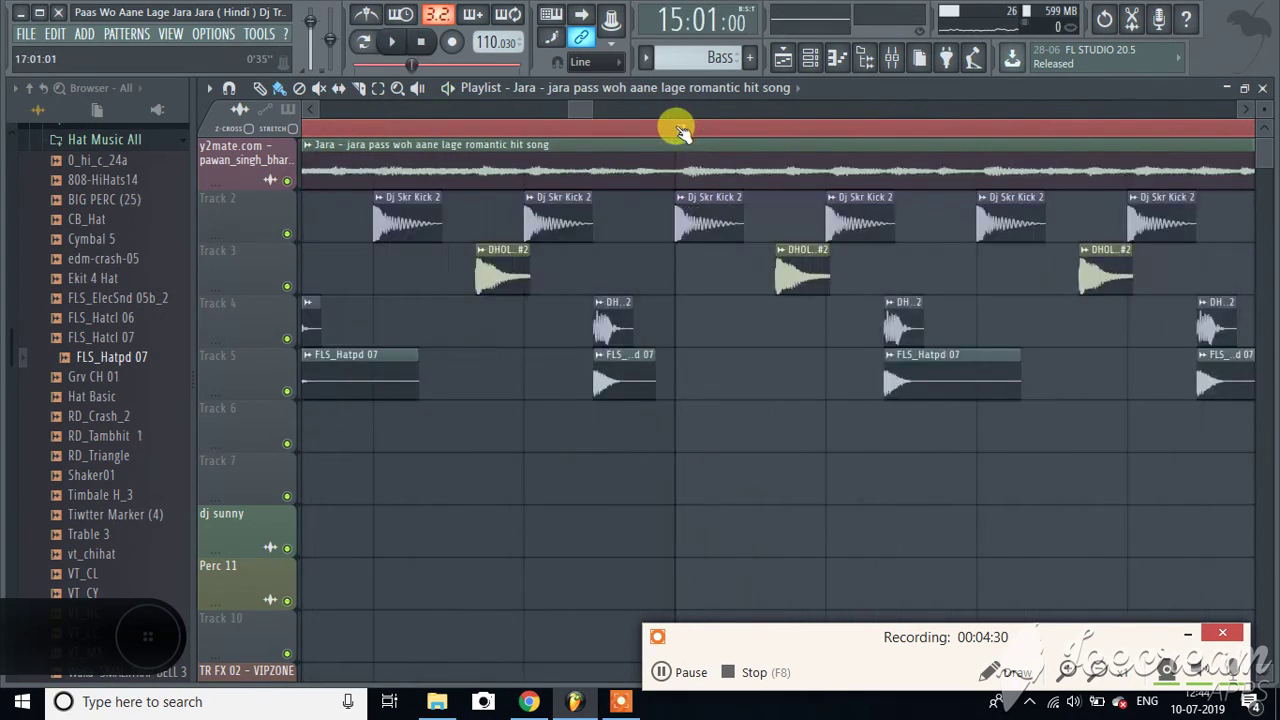
pyautogui.click(716, 130)
pyautogui.scroll(4, 730, 130)
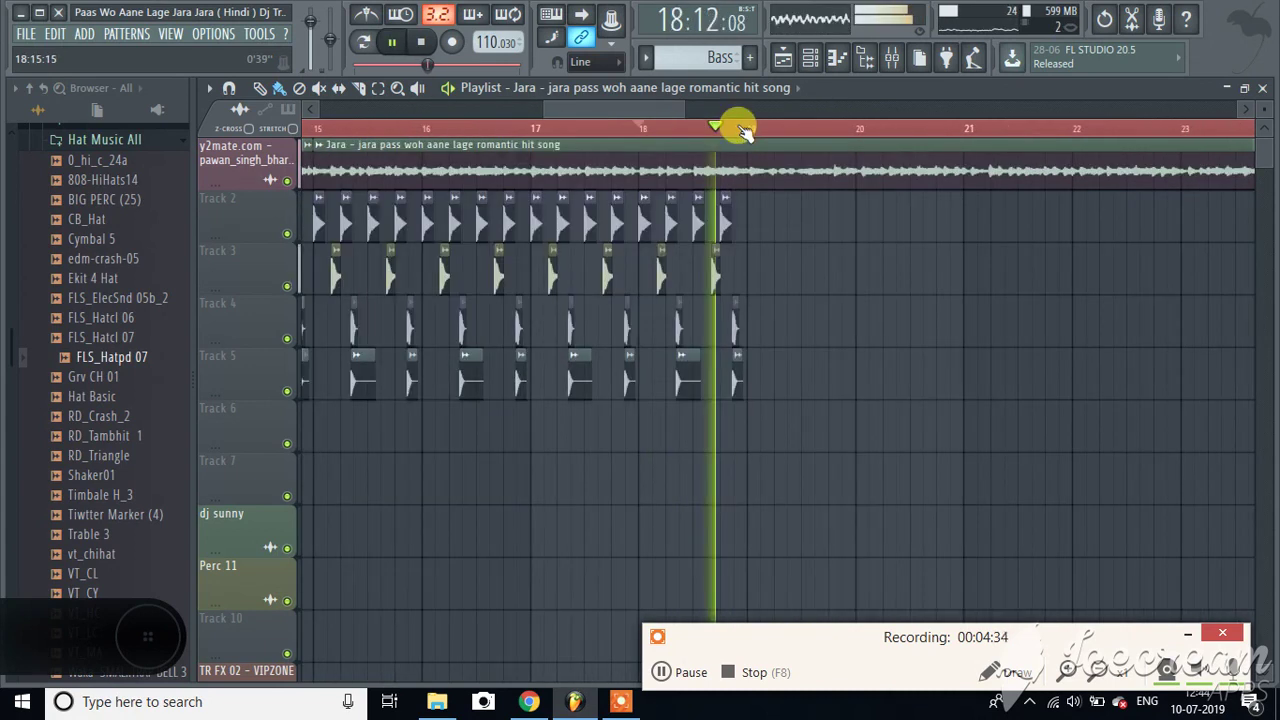
pyautogui.press('space')
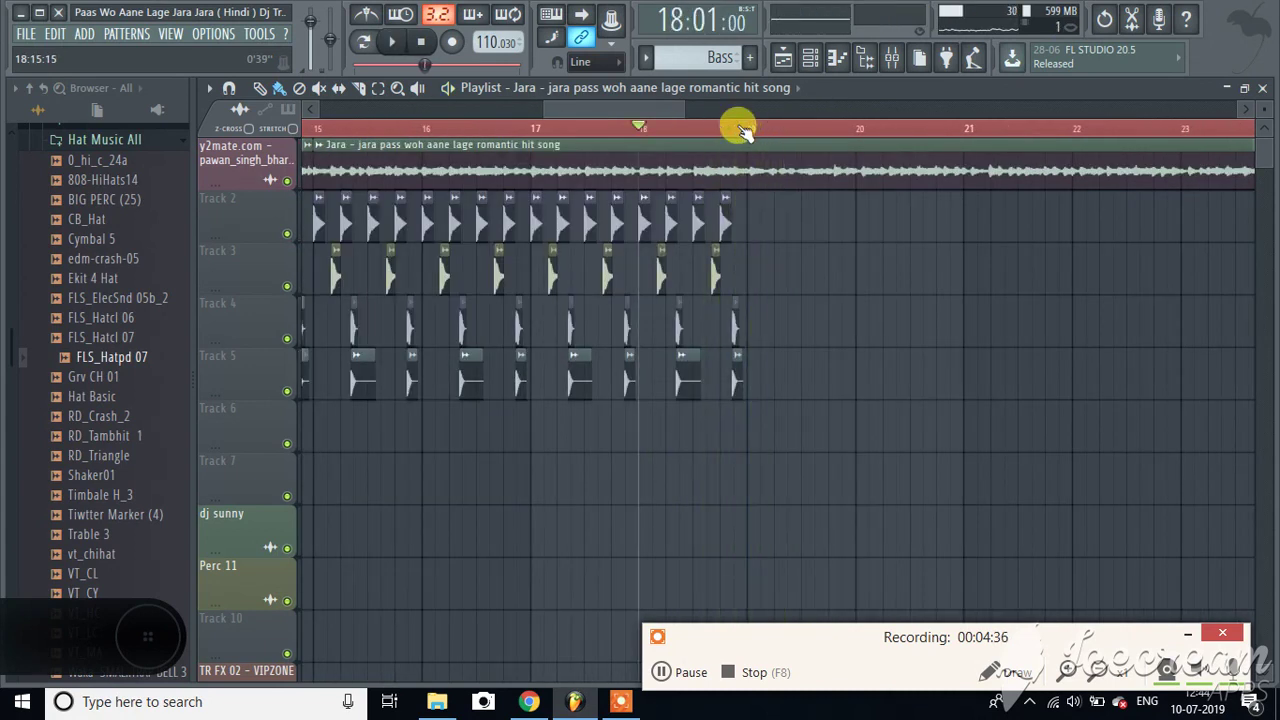
# Place DHOLAK-125 CT clips on Track 2 at the start of bar 19 and shortly before bar 20, playing from 18:15:00 to find the spot
pyautogui.click(620, 100)
pyautogui.click(806, 50)
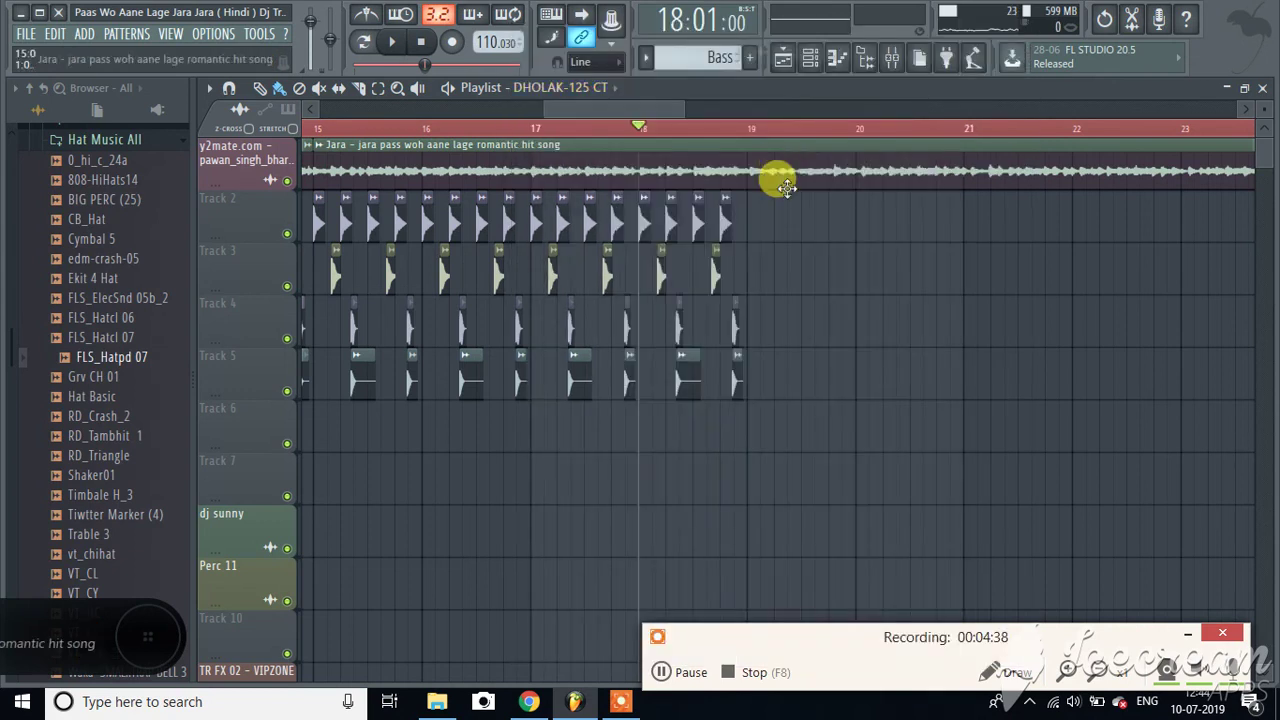
pyautogui.click(750, 202)
pyautogui.press('space')
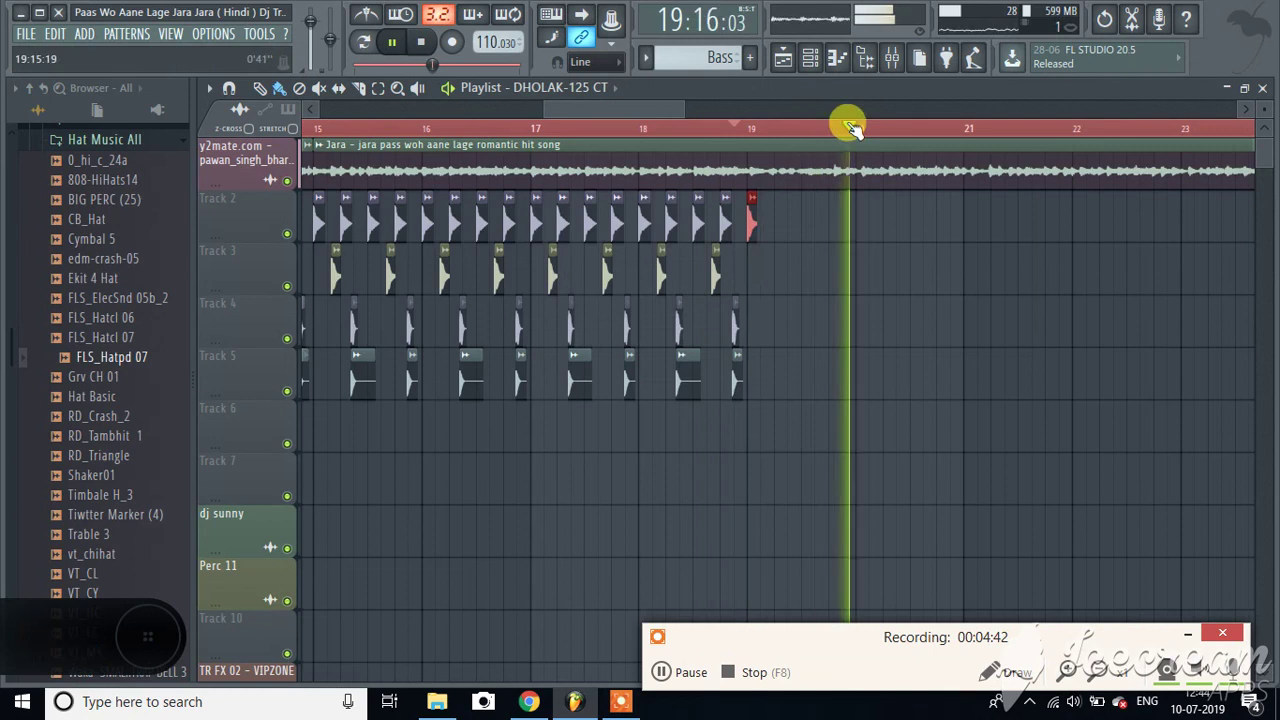
pyautogui.press('space')
pyautogui.scroll(4, 851, 129)
pyautogui.click(814, 218)
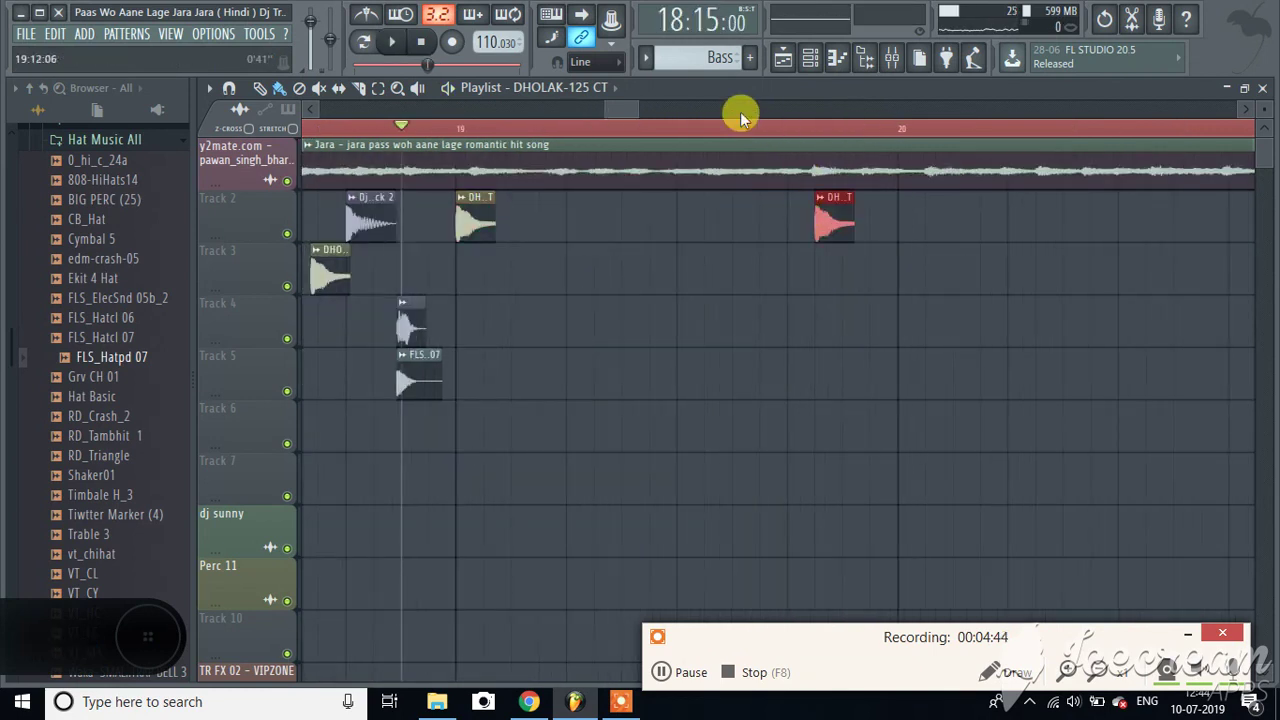
# Duplicate the drum clips of bars 12 to 18 so the copy starts at bar 20, and play its opening from 20:01:00
pyautogui.scroll(-4, 737, 130)
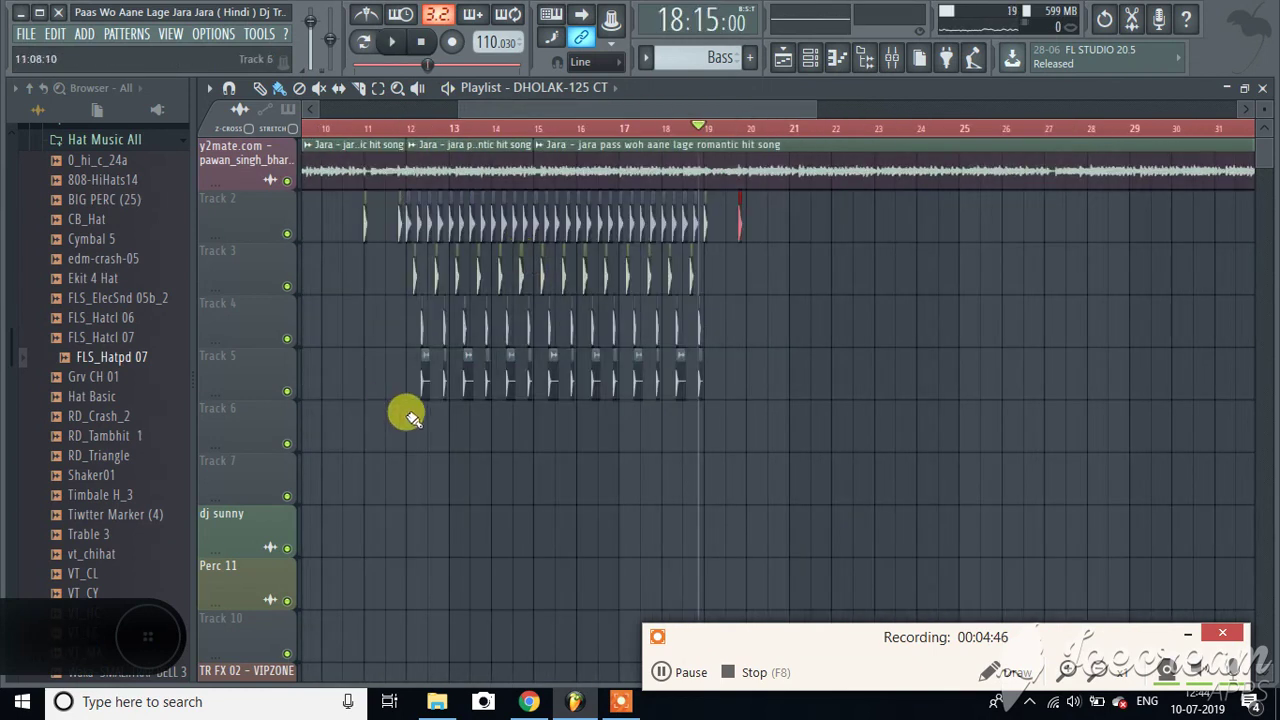
pyautogui.moveTo(410, 450); pyautogui.dragTo(1031, 209)
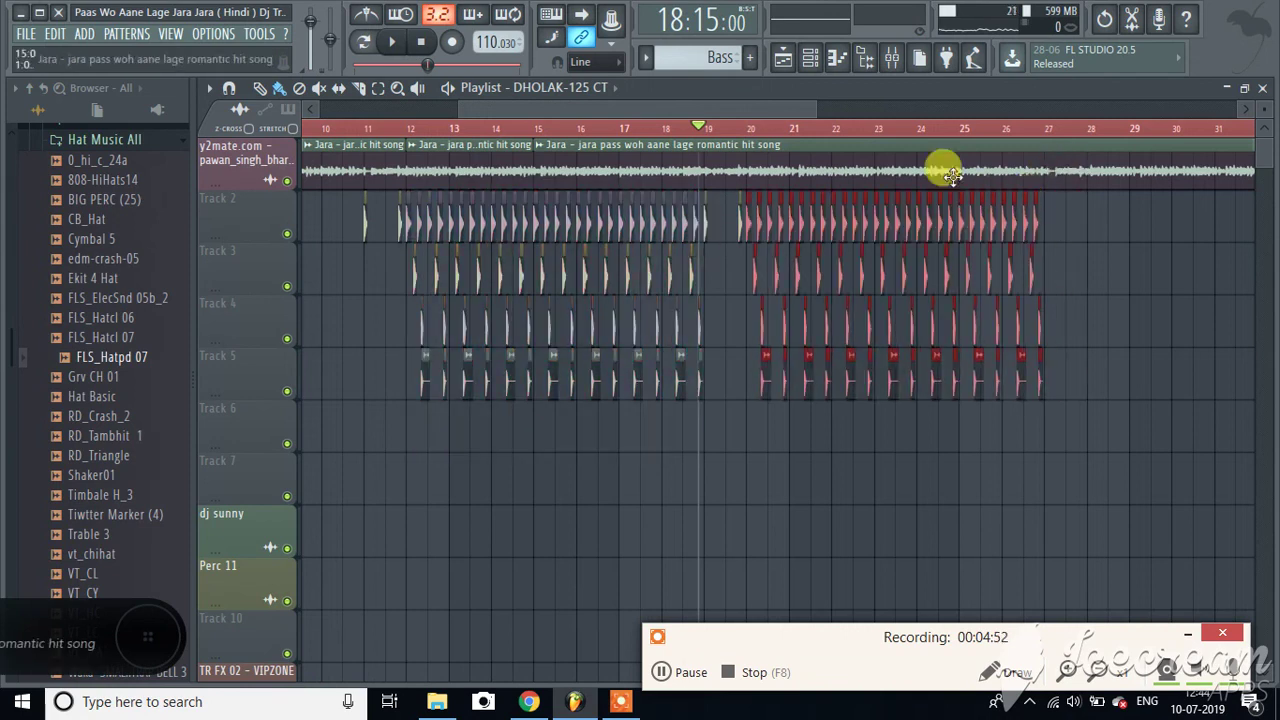
pyautogui.press('space')
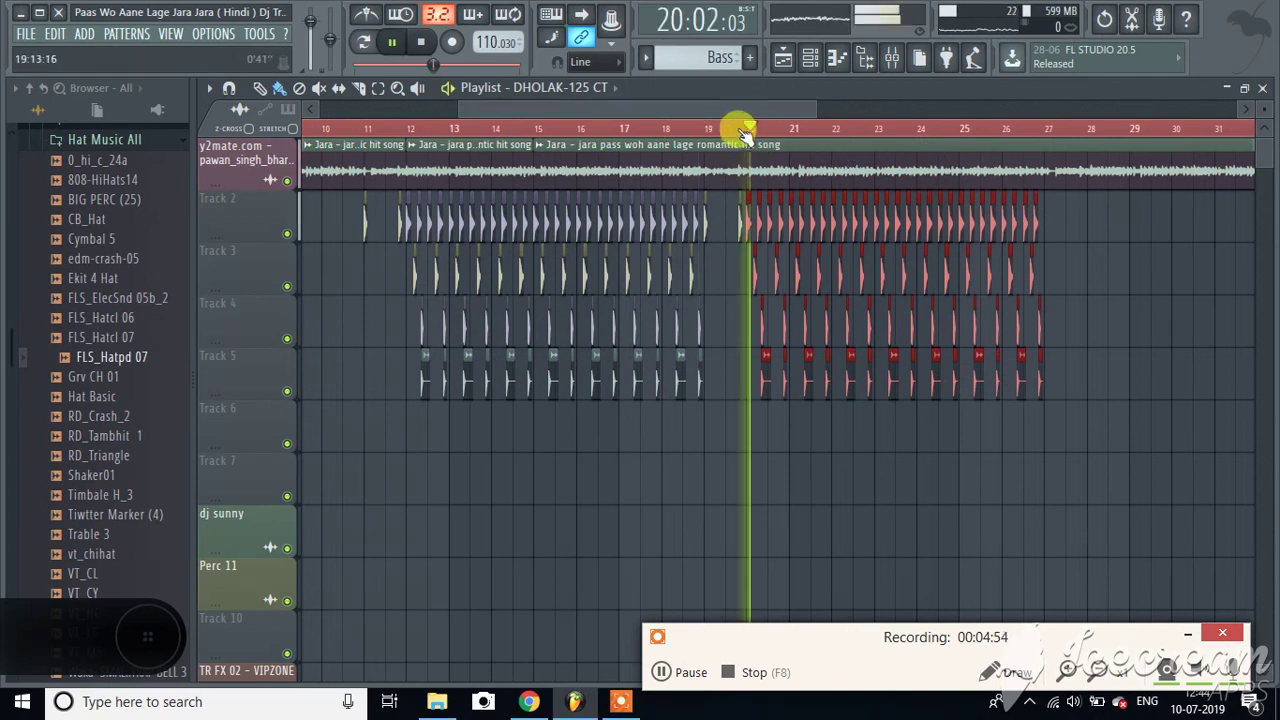
pyautogui.press('space')
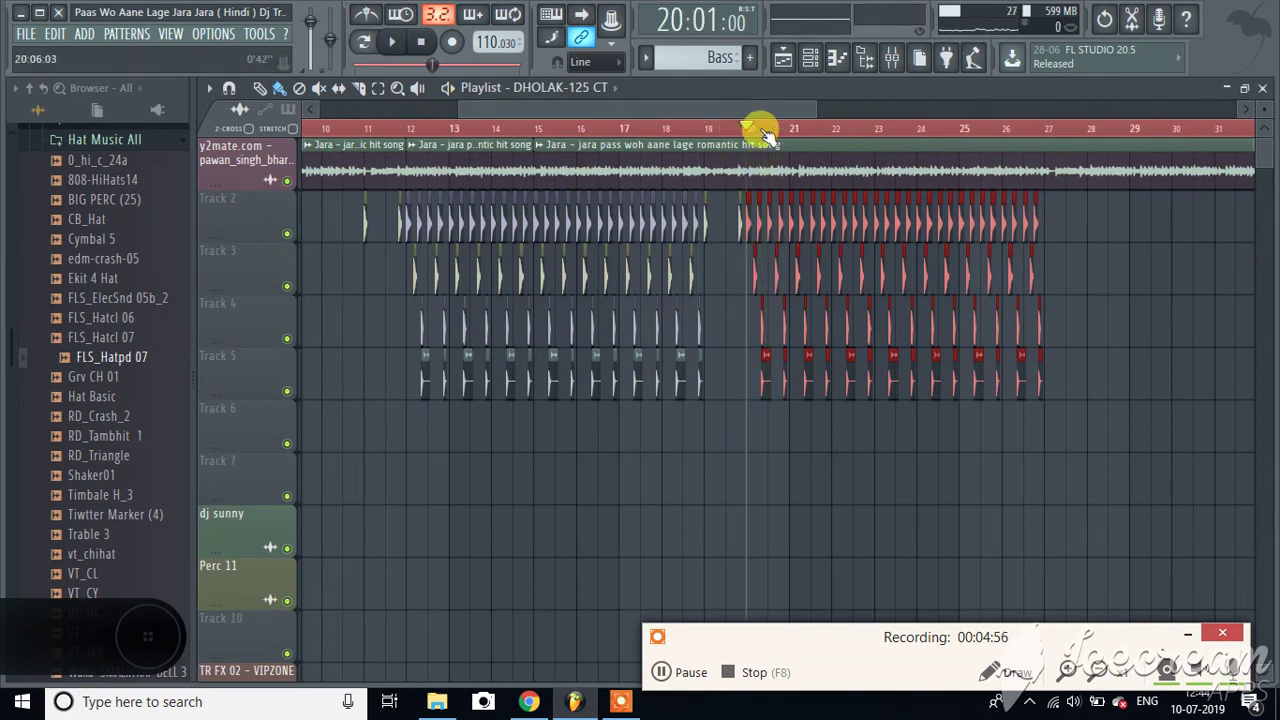
pyautogui.scroll(8, 750, 127)
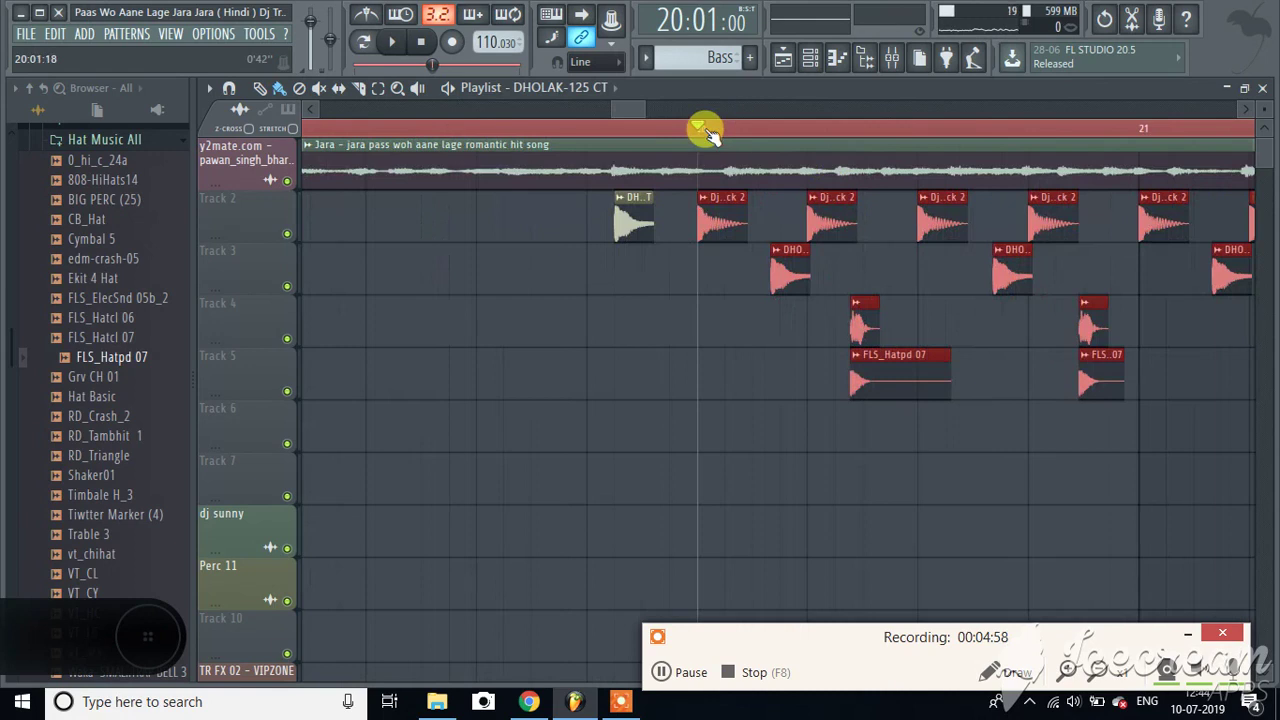